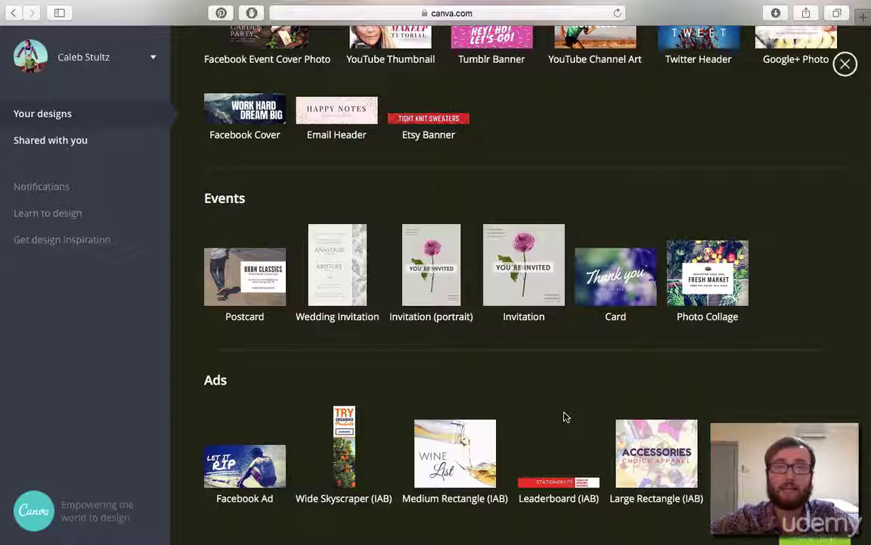
- Create a new Large Rectangle (IAB) ad design and apply the "New & Used Outdoor Settings" layout
left_click(646, 459)
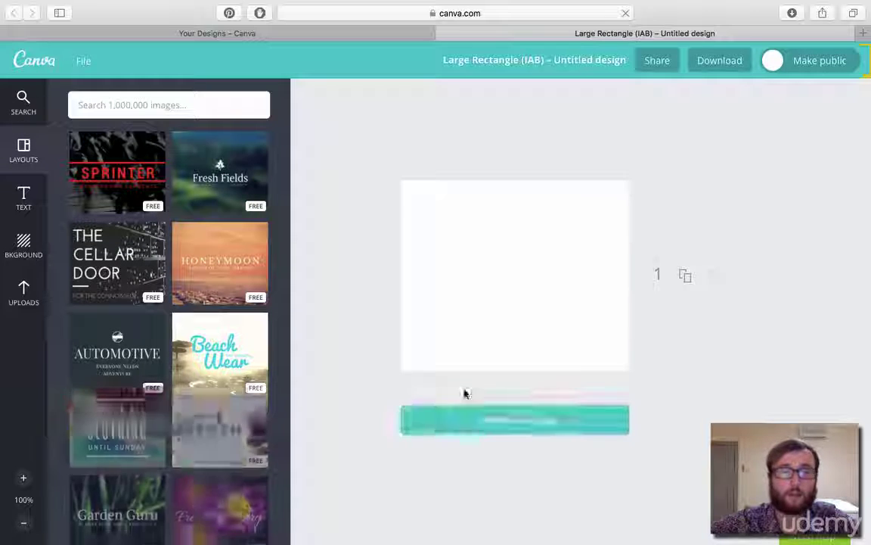
scroll(222, 376, "down", 3)
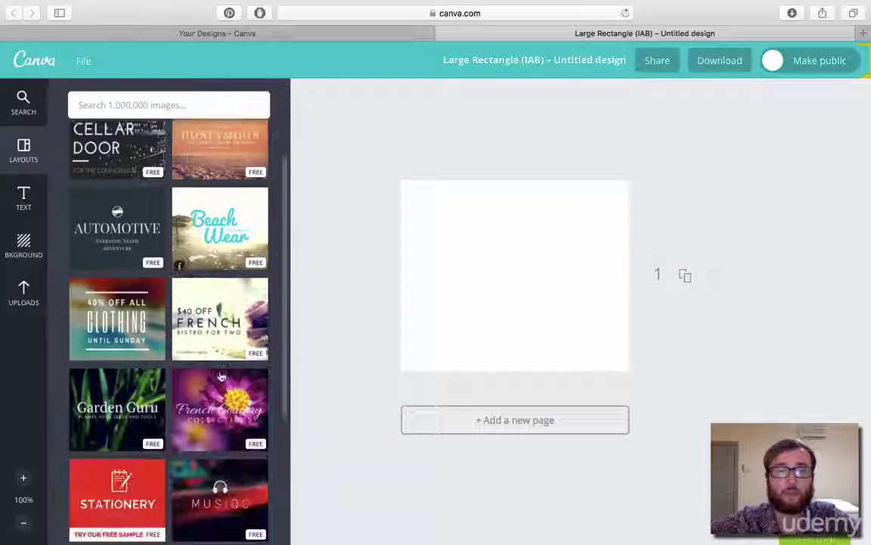
scroll(222, 376, "down", 7)
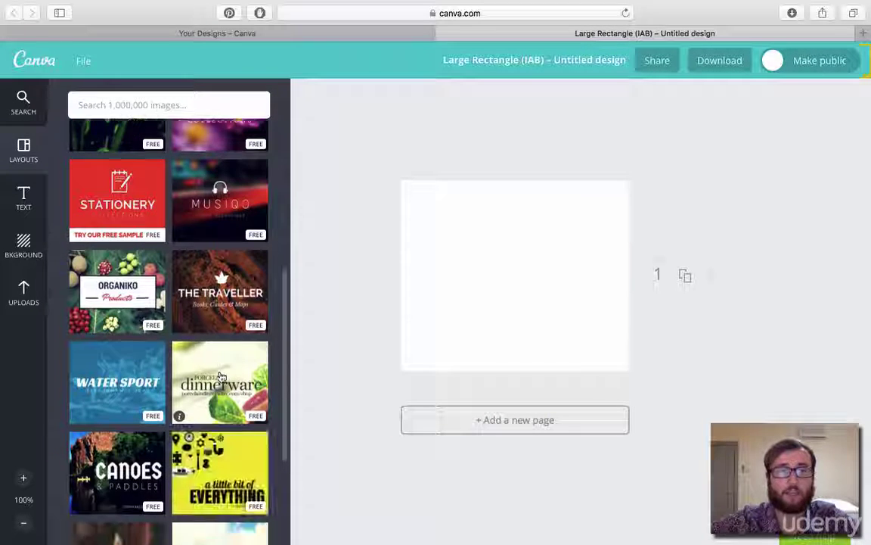
scroll(222, 376, "down", 5)
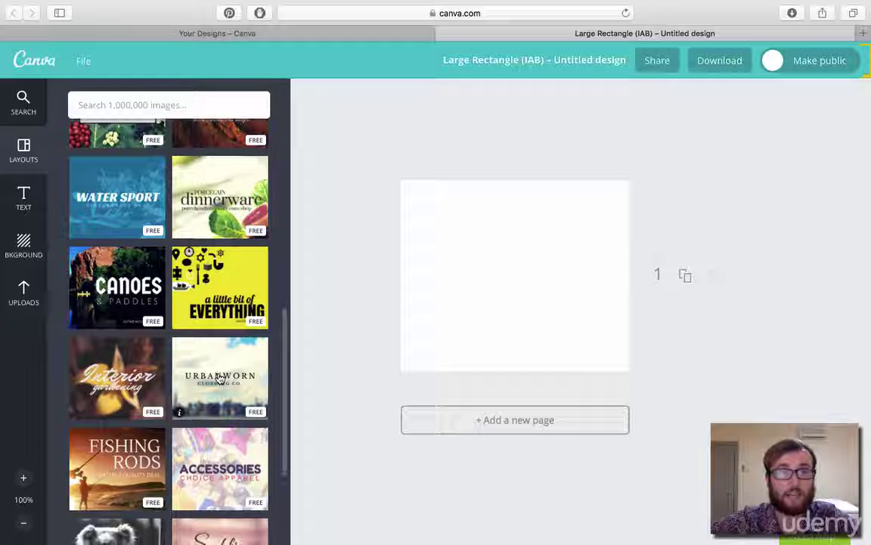
scroll(220, 379, "down", 5)
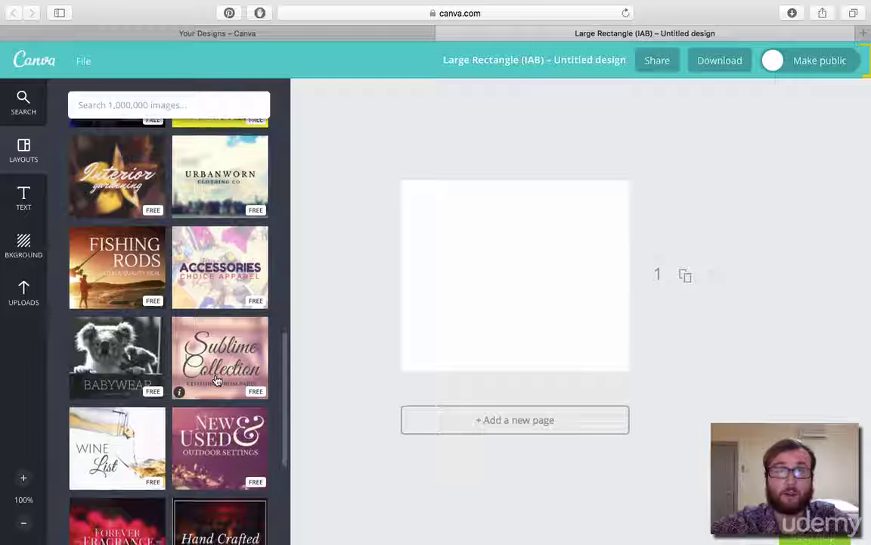
scroll(216, 382, "down", 5)
left_click(227, 310)
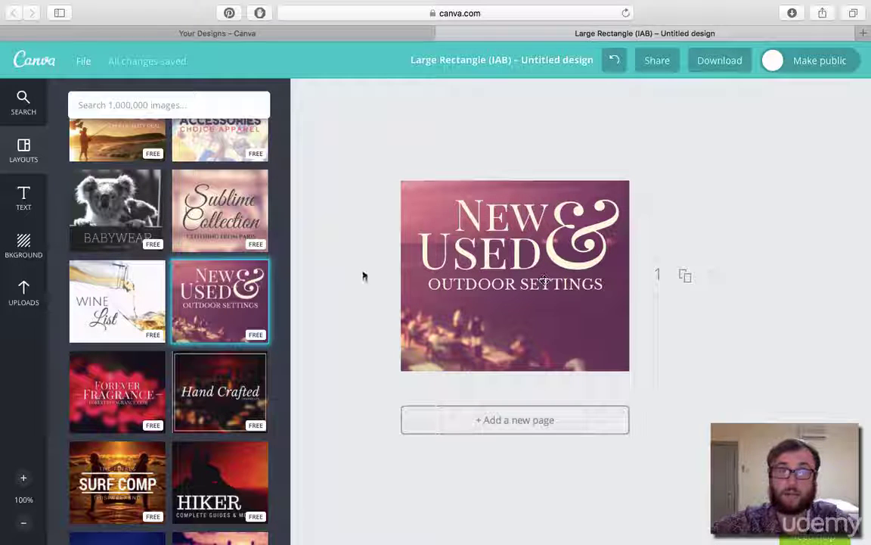
- Replace the current layout with the black and yellow "Writing 101" layout
scroll(237, 282, "down", 5)
scroll(236, 281, "up", 4)
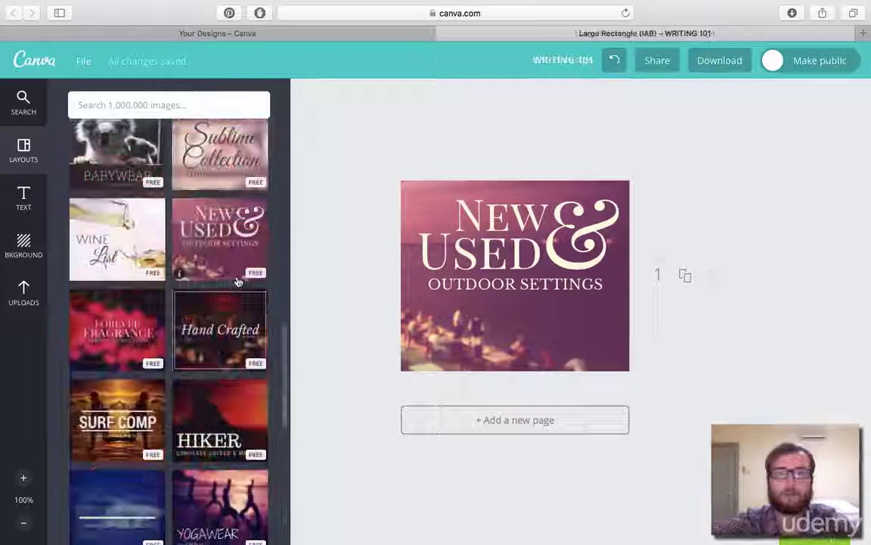
scroll(236, 281, "down", 3)
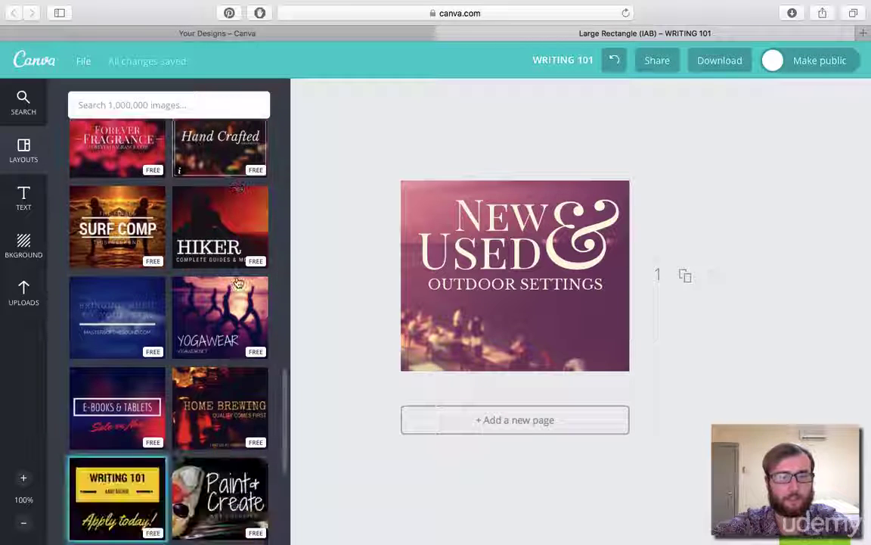
scroll(237, 281, "down", 2)
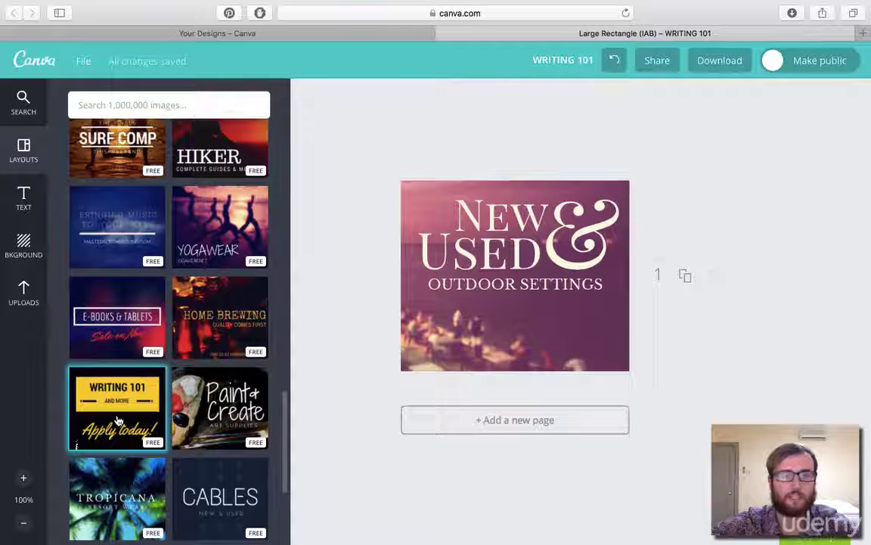
left_click(117, 421)
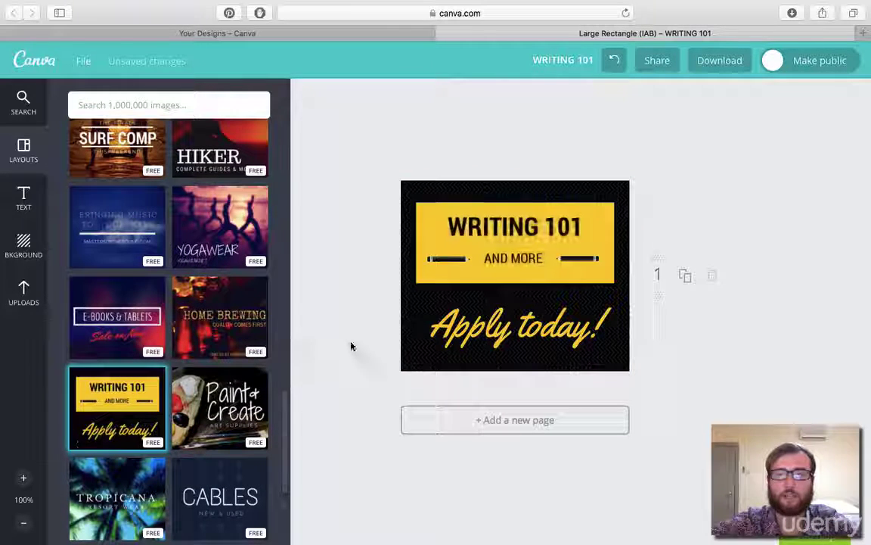
- Try replacing the "WRITING 101" heading with "CANVA MARKETING 101", and undo the text change
left_click(493, 229)
left_click(494, 229)
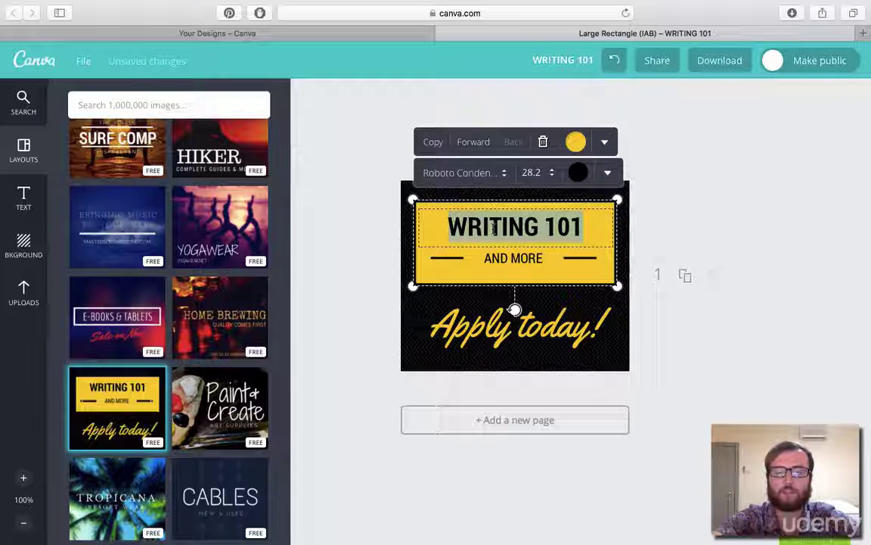
type("CANVA MARKETING")
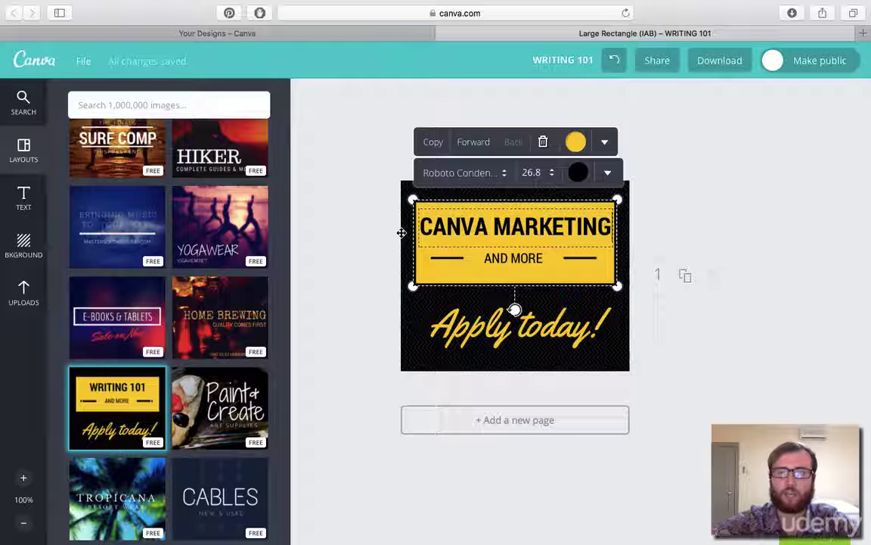
type(" 101")
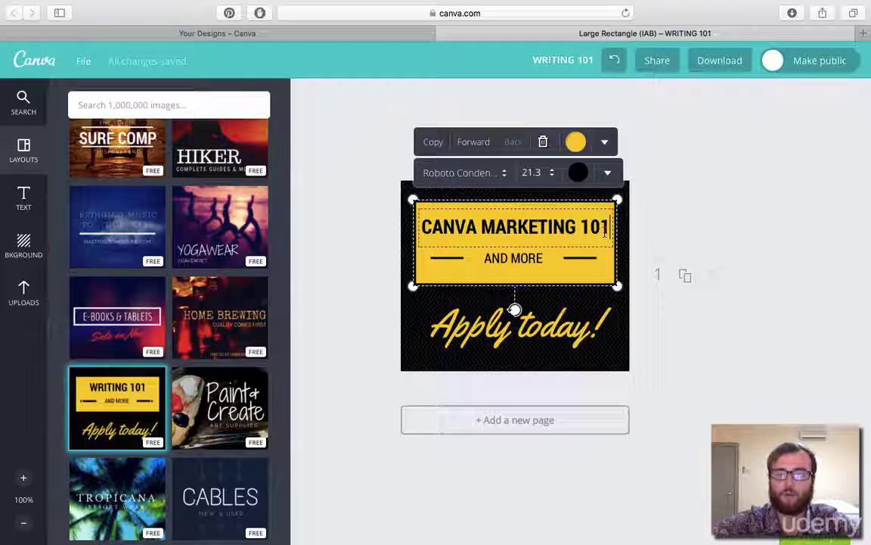
key("ctrl+z")
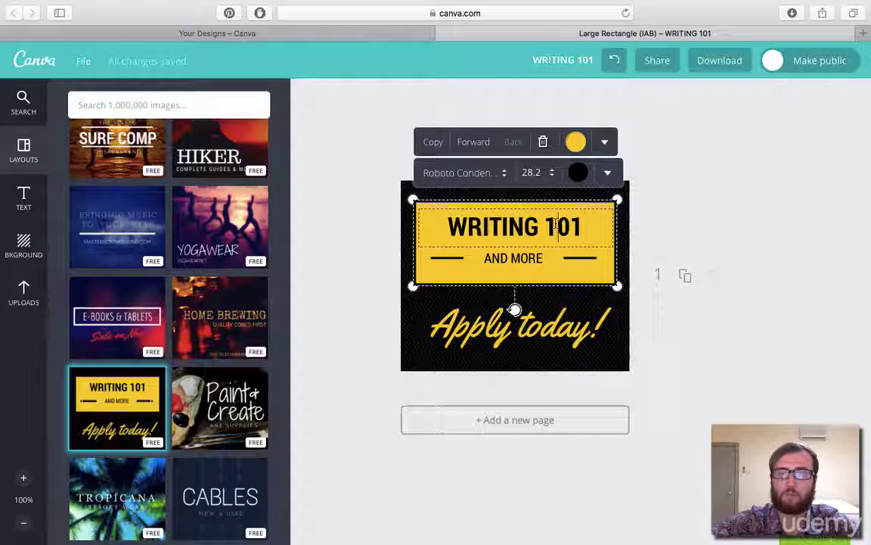
- Replace the "WRITING 101" heading with "CANVA MARKETING"
type("CANVA ")
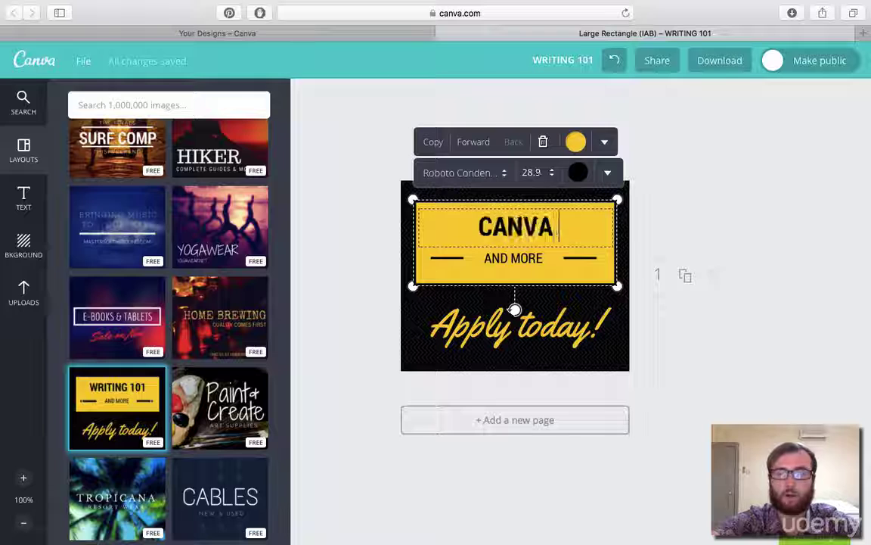
type("MARKETING")
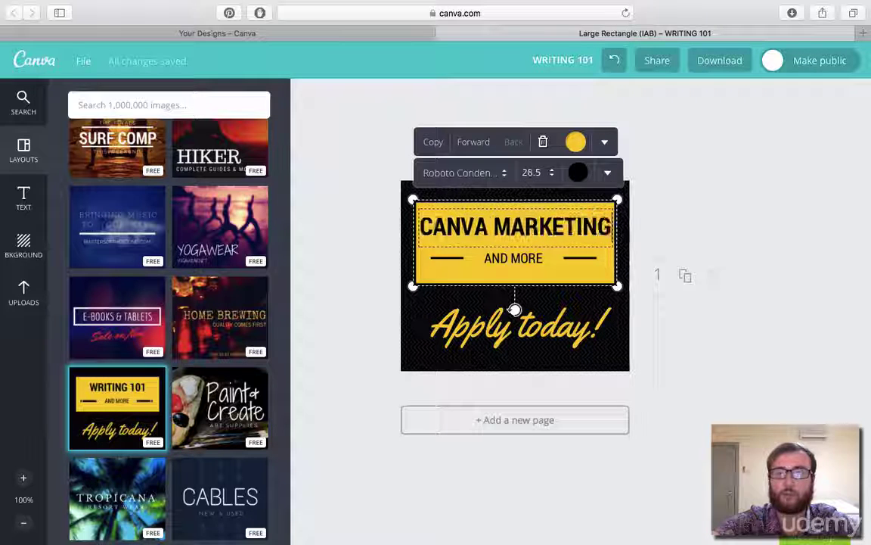
- Change the "AND MORE" subheading between the pencils to "ONLY $5"
left_click(514, 258)
left_click(514, 258)
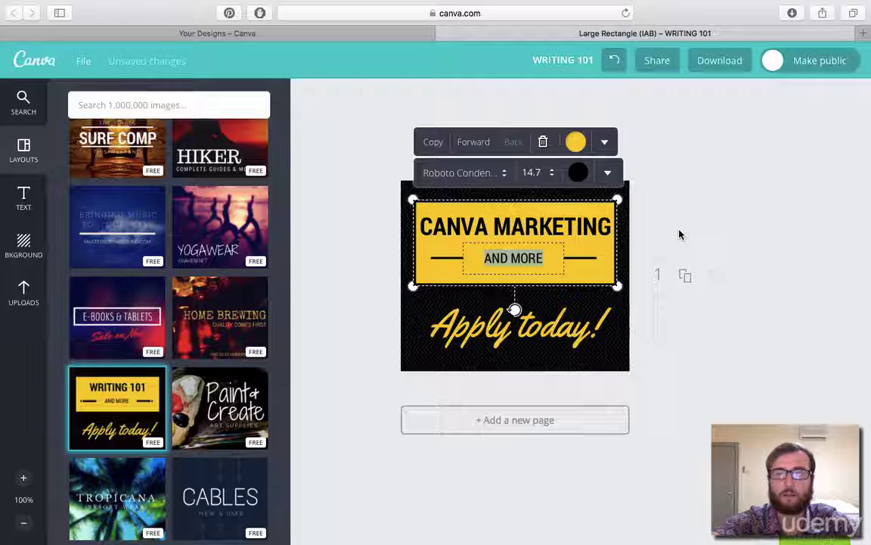
type("ONLY")
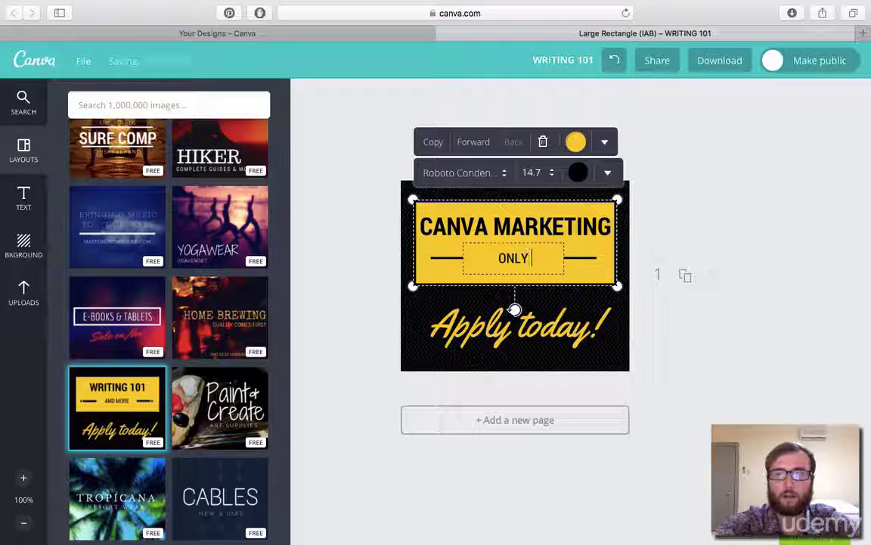
left_click(679, 234)
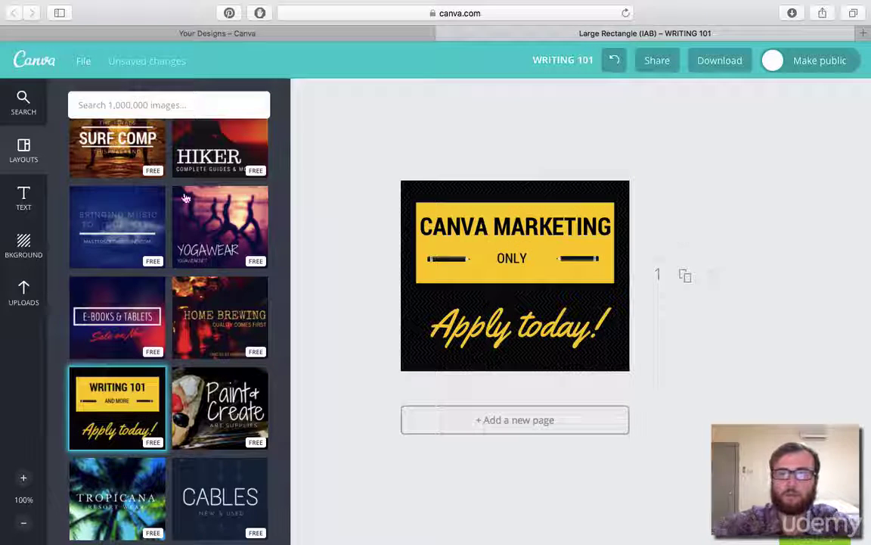
left_click(535, 254)
double_click(514, 258)
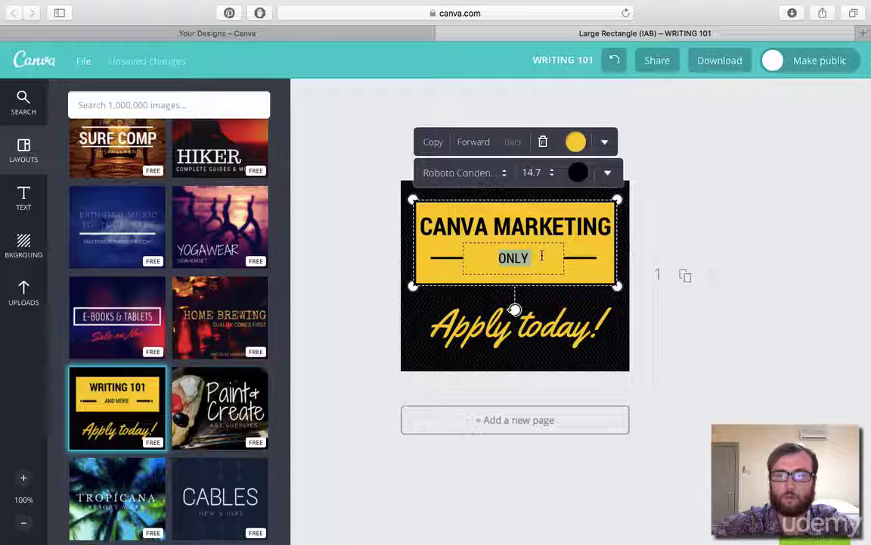
left_click(541, 256)
type("$5")
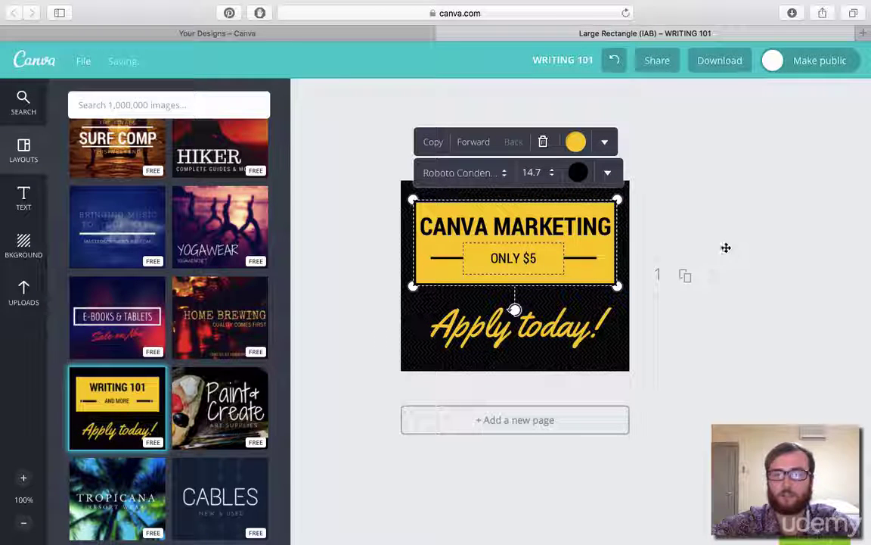
- Change the script text "Apply today!" beneath the yellow box to "Enroll today!"
double_click(543, 327)
double_click(463, 327)
type("Enro")
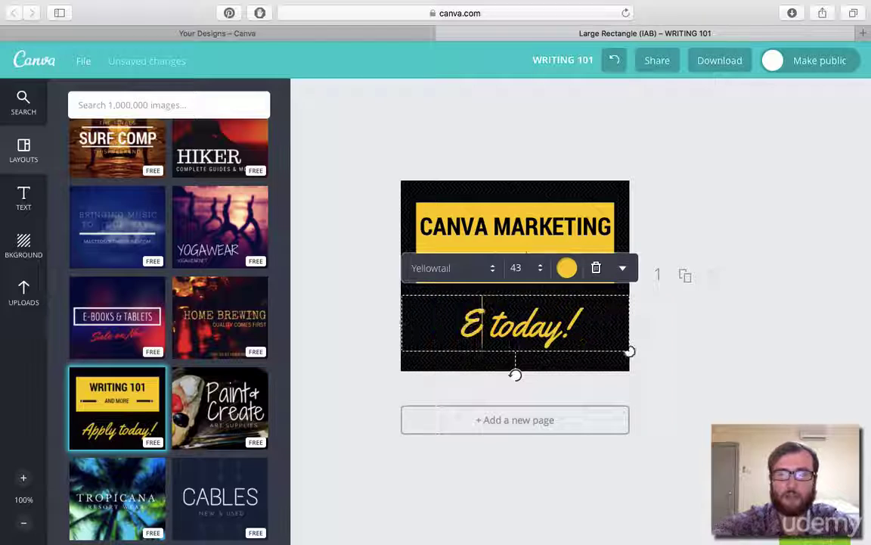
type("ll")
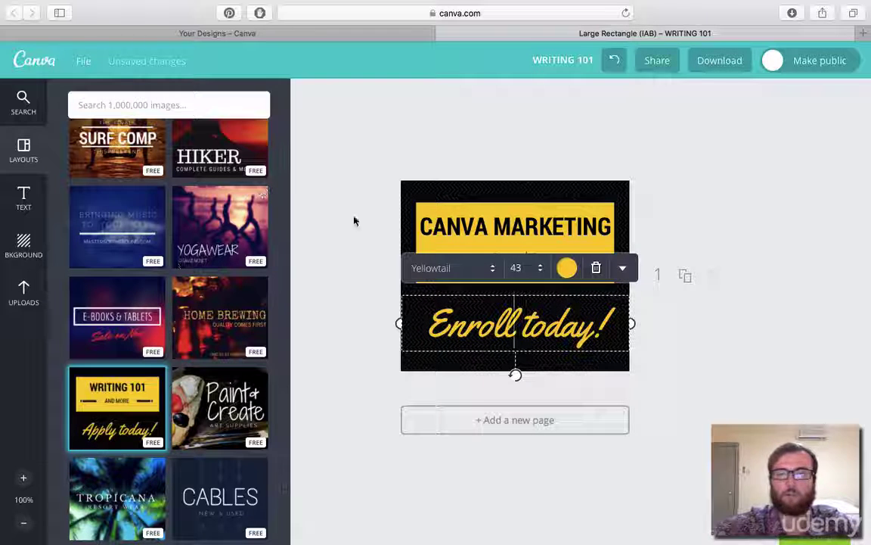
left_click(319, 197)
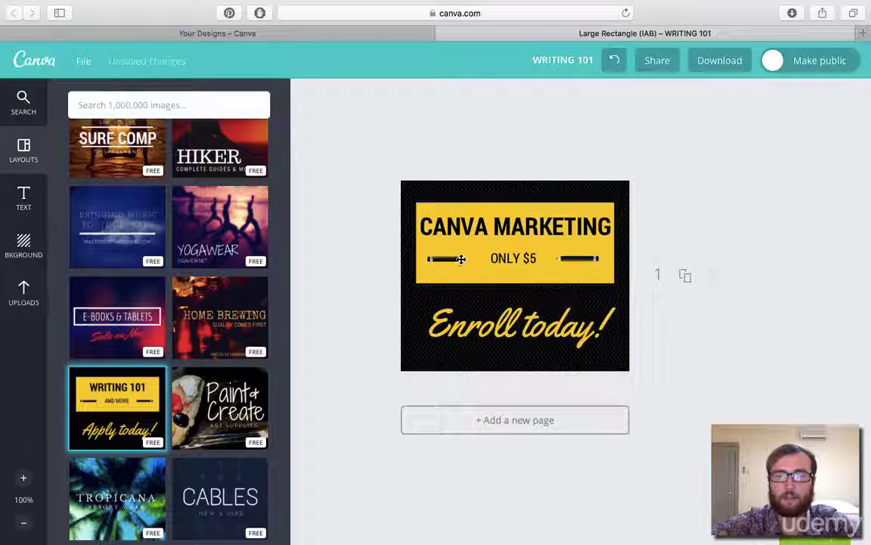
left_click(447, 228)
left_click(578, 258)
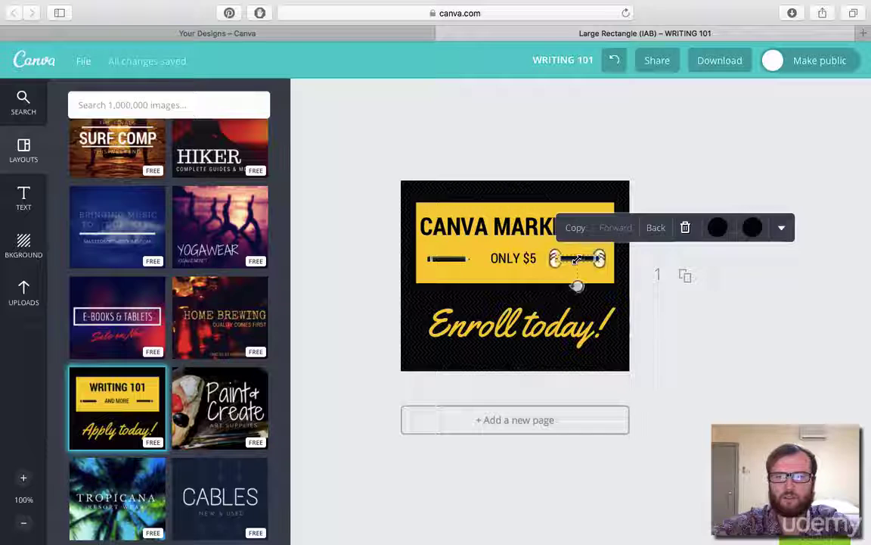
left_click(382, 231)
- Search the image library for "star" and add the light green five-pointed star to the design
left_click(180, 104)
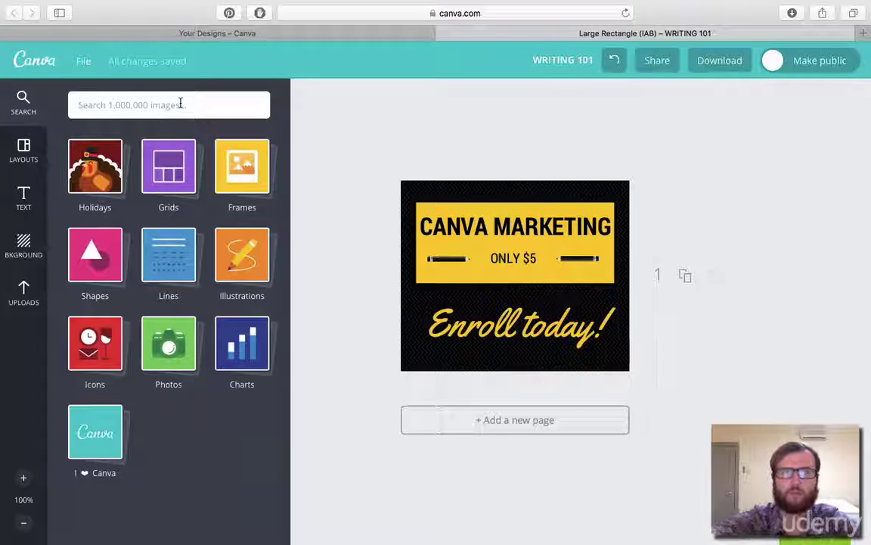
type("star")
key("Return")
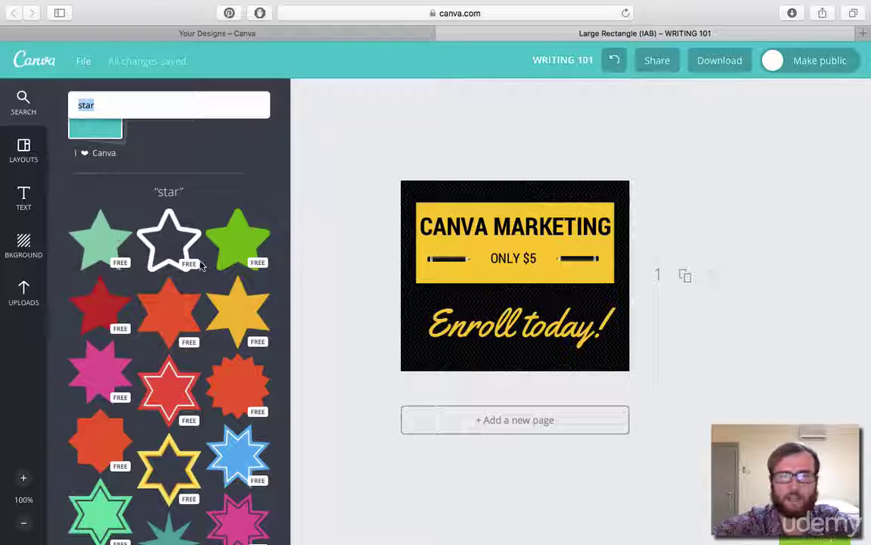
left_click(101, 243)
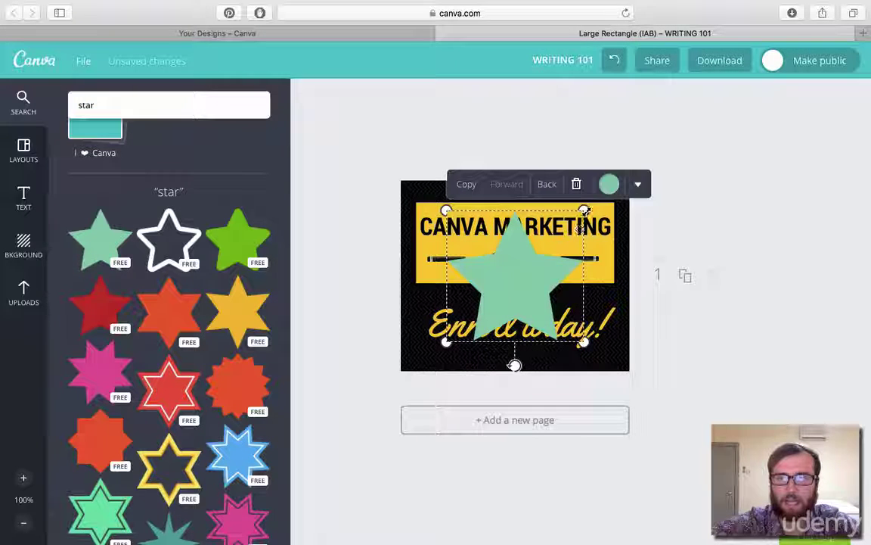
- Shrink the star to roughly the height of the subheading row and recolour it black
left_click_drag(585, 211, 486, 287)
left_click(609, 281)
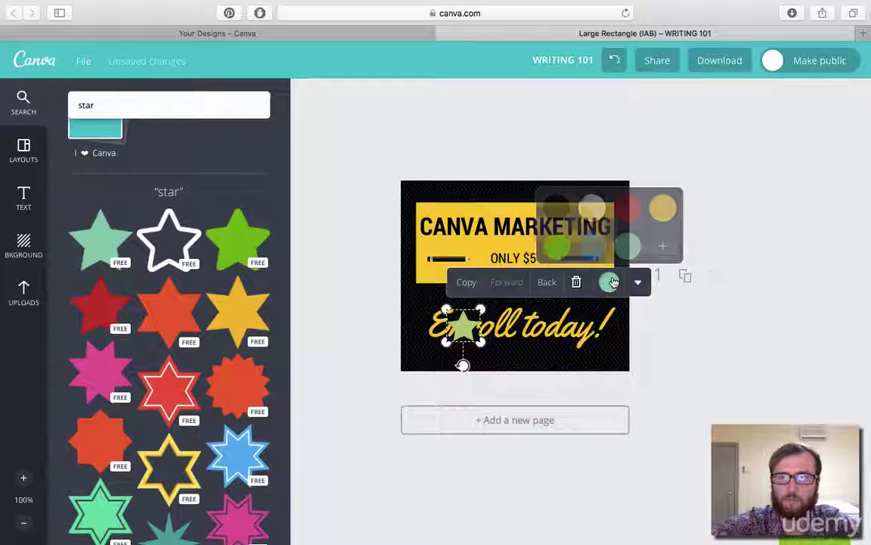
left_click(556, 207)
mouse_move(463, 325)
left_mouse_down()
mouse_move(466, 342)
mouse_move(463, 333)
left_mouse_up()
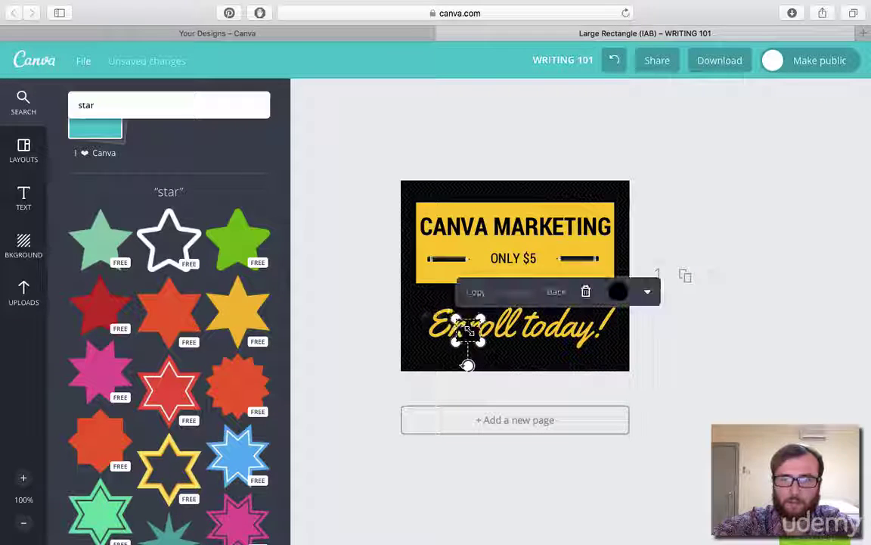
- Position the black star over the left pencil and place a copy of it over the right pencil
left_click(386, 321)
mouse_move(460, 291)
left_mouse_down()
mouse_move(448, 259)
mouse_move(467, 287)
mouse_move(469, 280)
left_mouse_up()
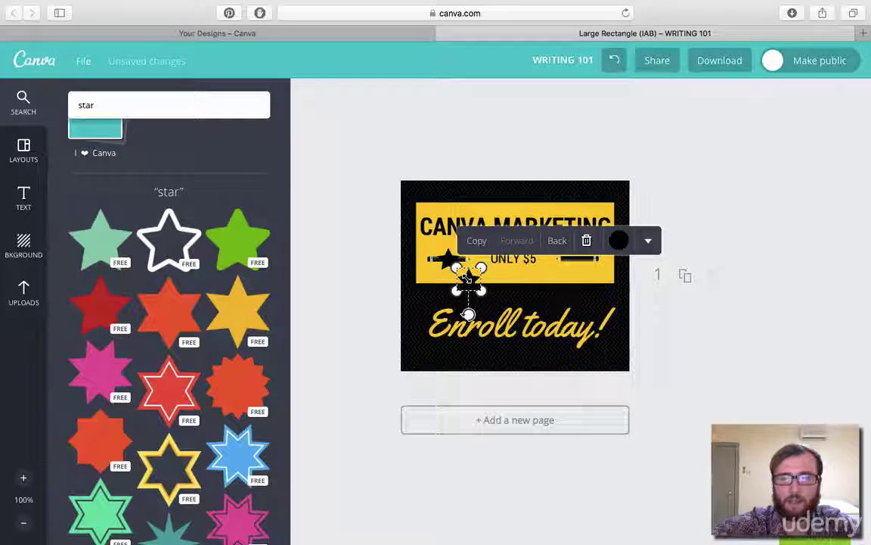
mouse_move(467, 279)
left_mouse_down()
mouse_move(461, 268)
mouse_move(475, 286)
mouse_move(470, 280)
left_mouse_up()
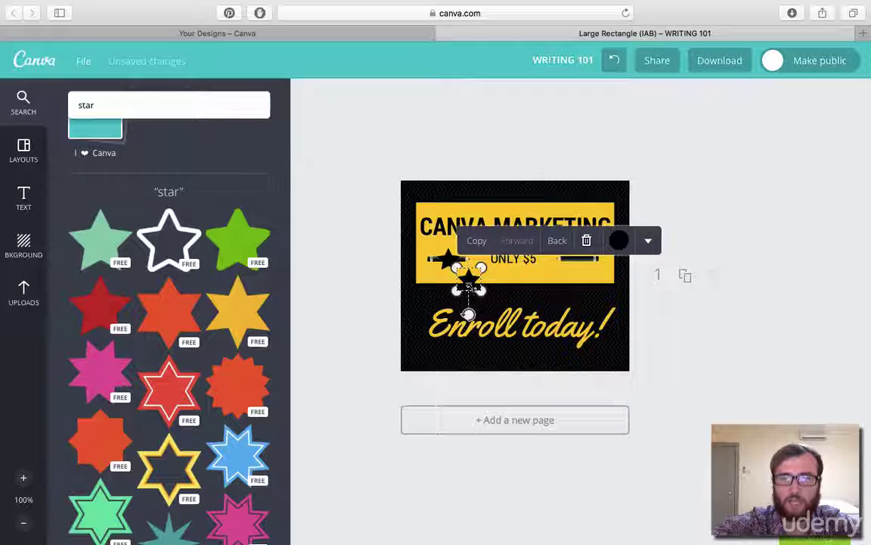
left_click(342, 270)
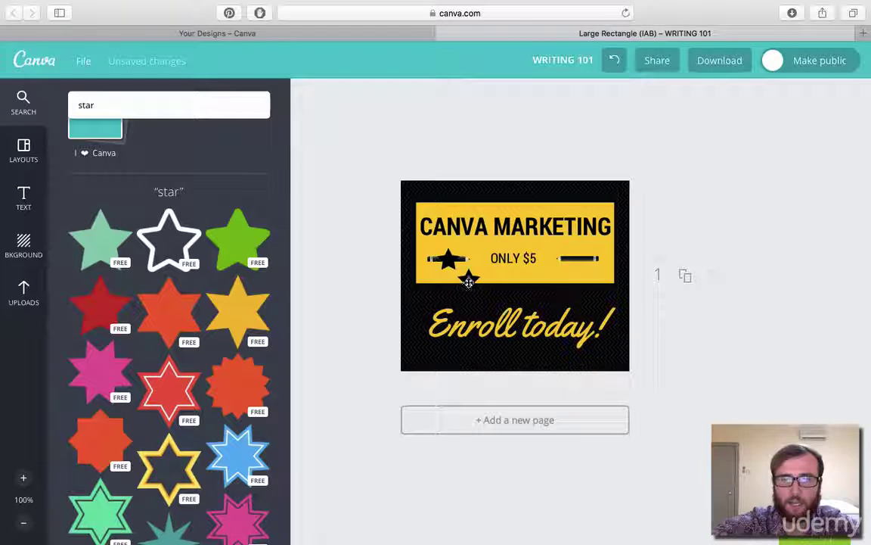
left_click_drag(490, 278, 578, 261)
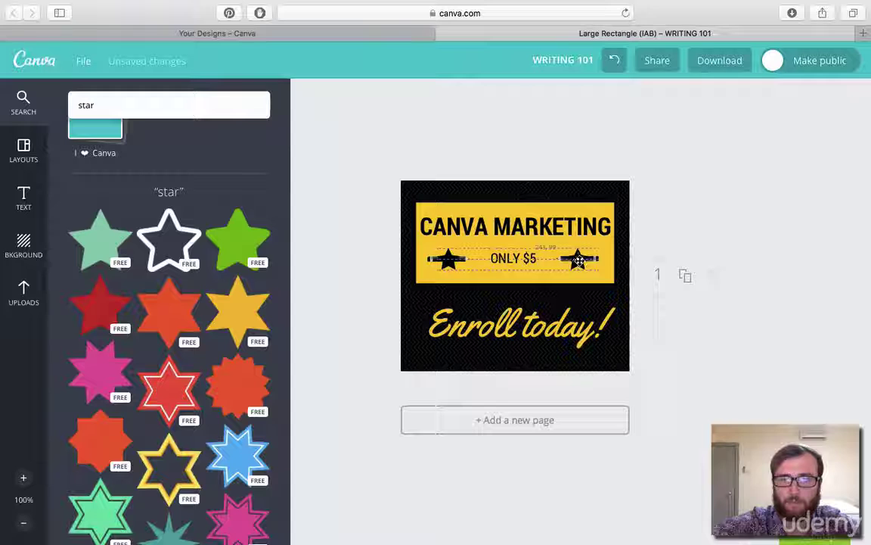
- Delete the pencil images behind the two black stars beside the ONLY $5 text
left_click(431, 258)
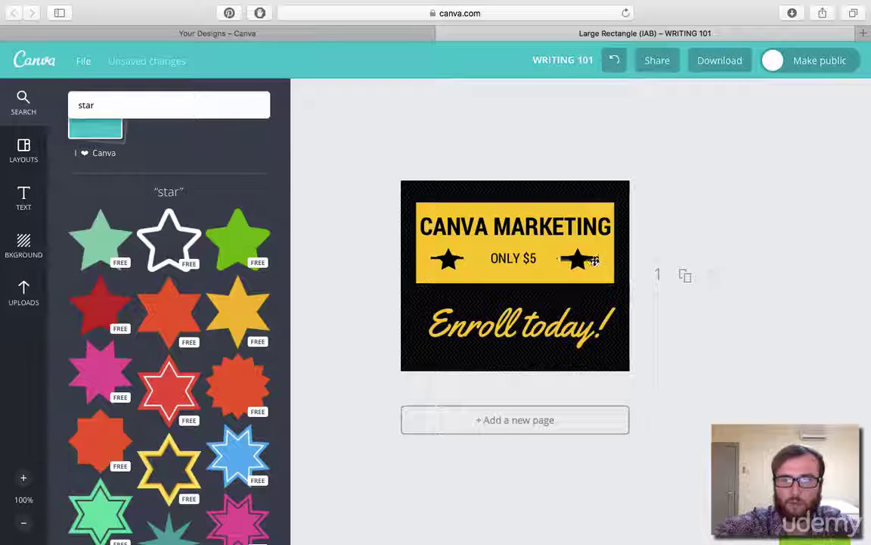
left_click(595, 260)
left_click(685, 228)
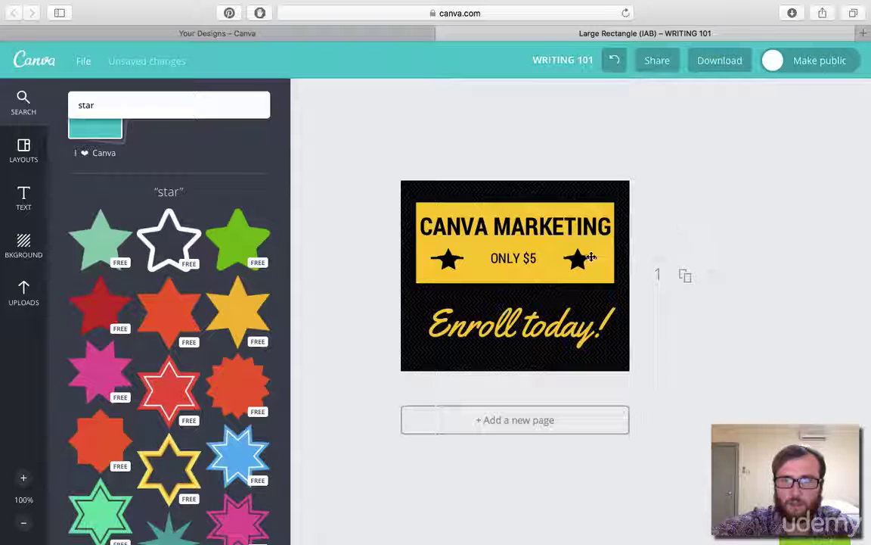
- Try to select the leftover black lines behind the stars so they can be deleted
left_click(591, 257)
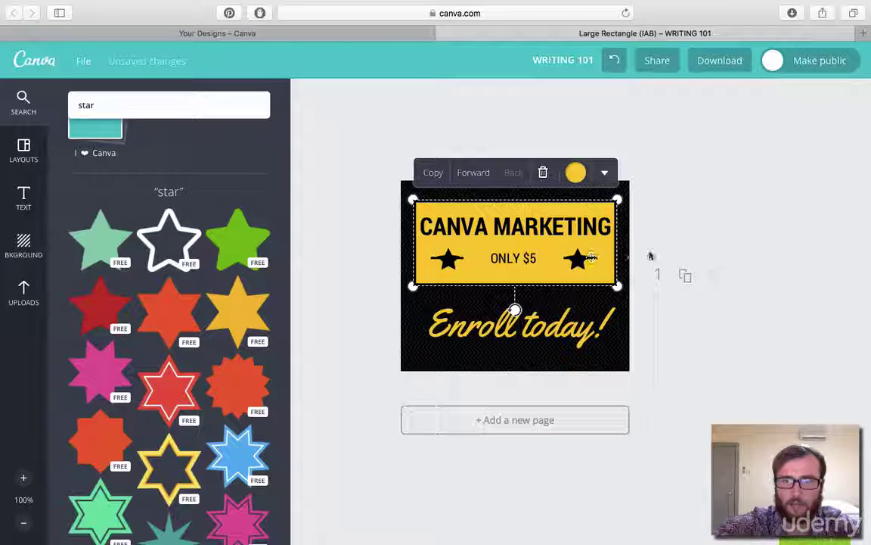
left_click(377, 241)
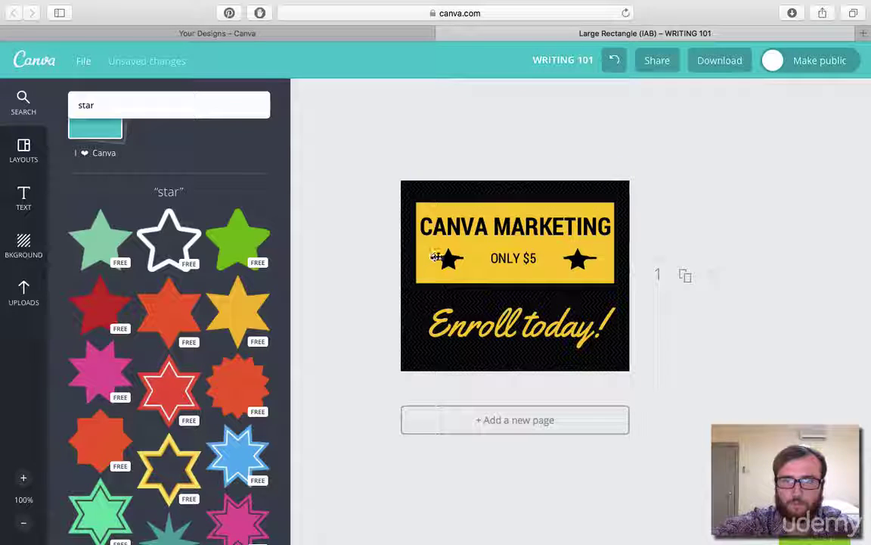
left_click(437, 258)
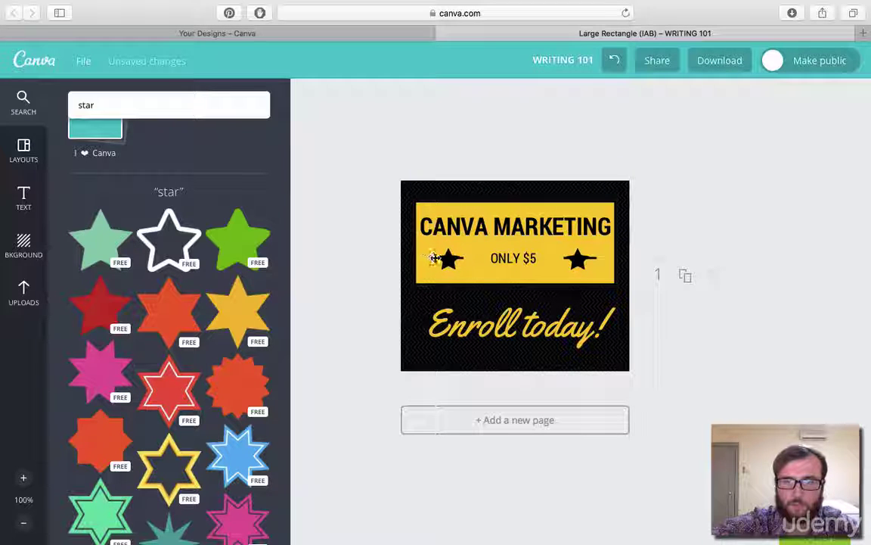
left_click(24, 477)
left_click(23, 478)
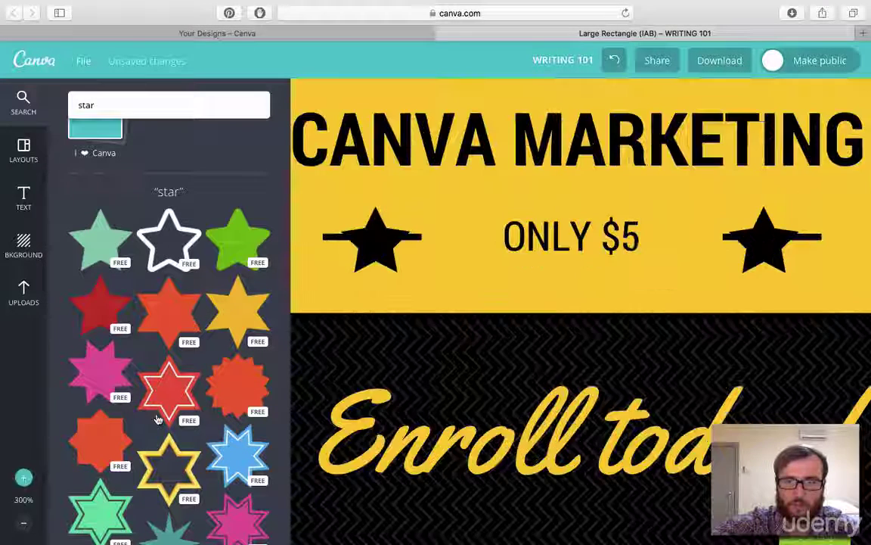
left_click(416, 236)
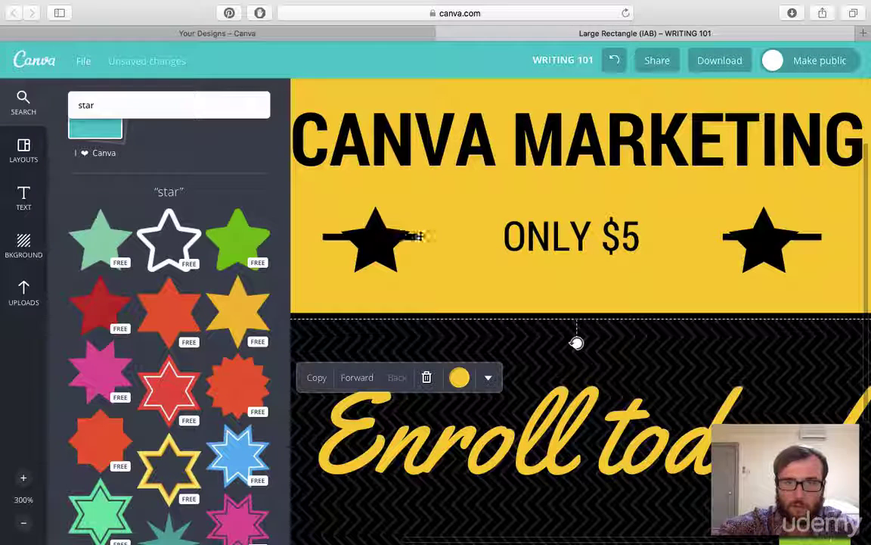
left_click(382, 238)
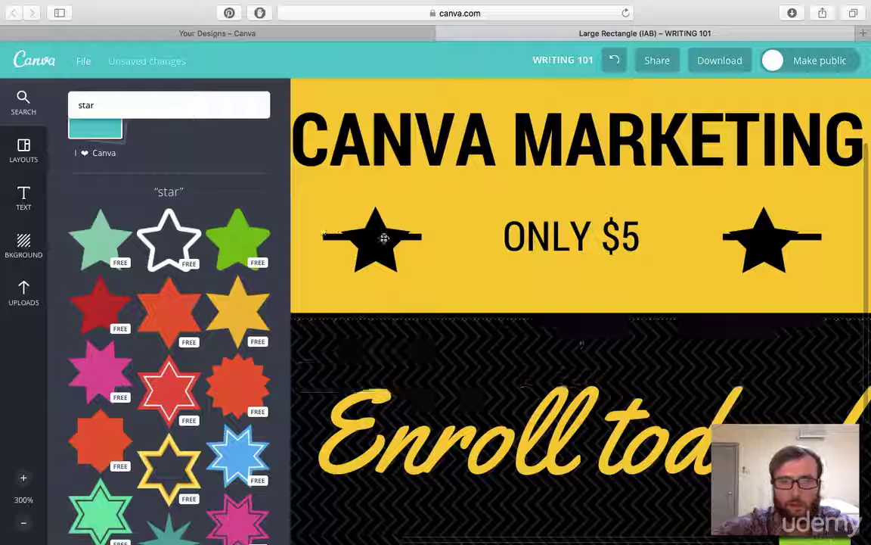
- Nudge the two black stars outward so each sits centred on the leftover line behind it
left_click_drag(376, 241, 356, 236)
left_click(576, 342)
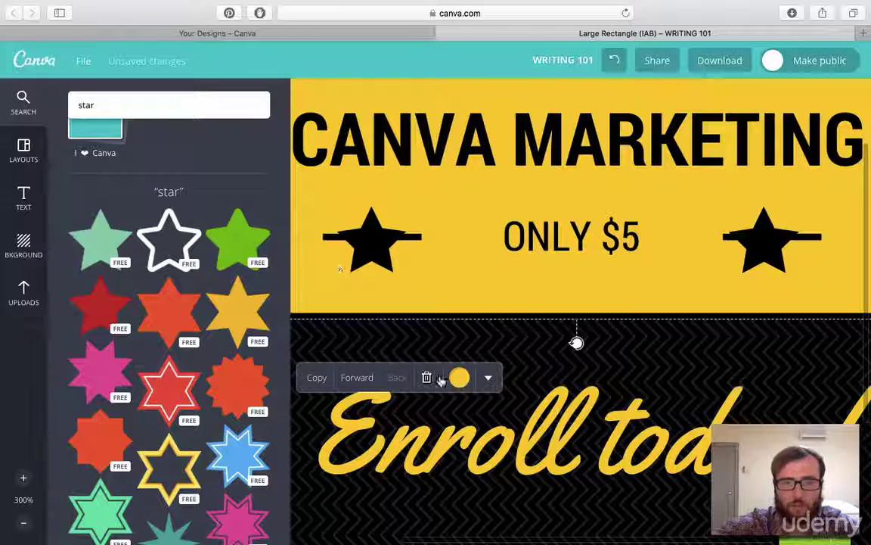
left_click(460, 377)
left_click(729, 272)
left_click(817, 237)
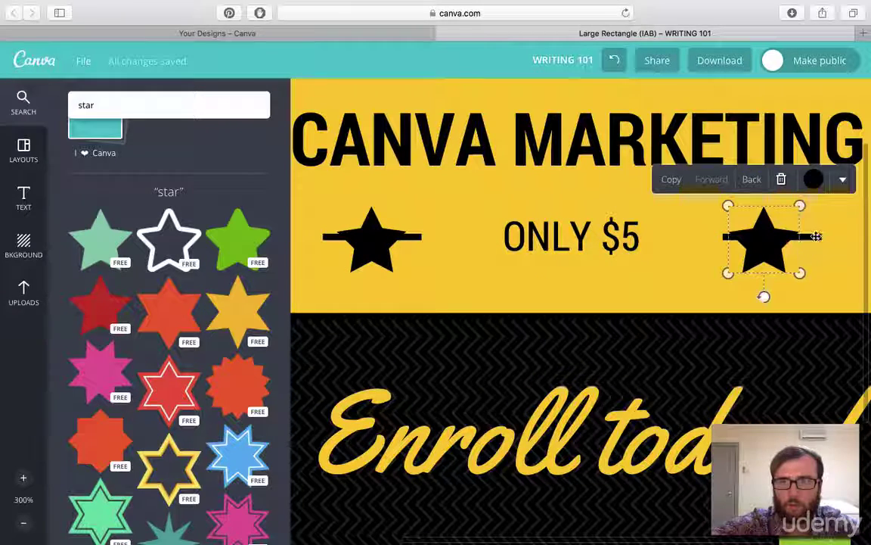
left_click_drag(776, 242, 787, 242)
left_click(546, 236)
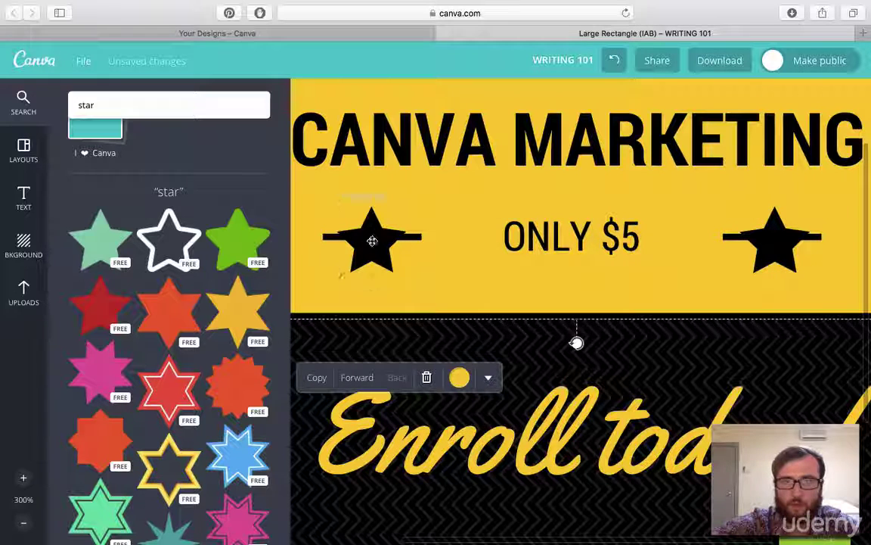
- Try sending the left star back a layer and bring it forward again
left_click(372, 241)
left_click(436, 180)
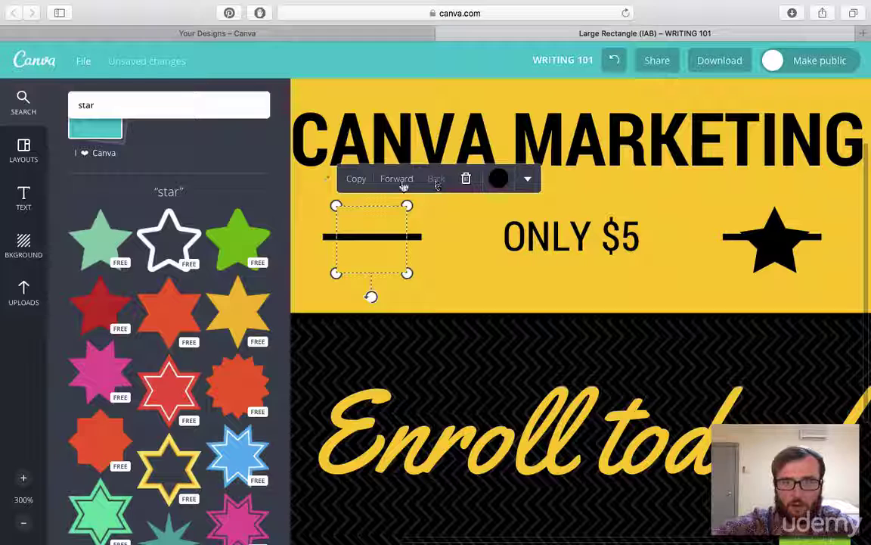
left_click(401, 180)
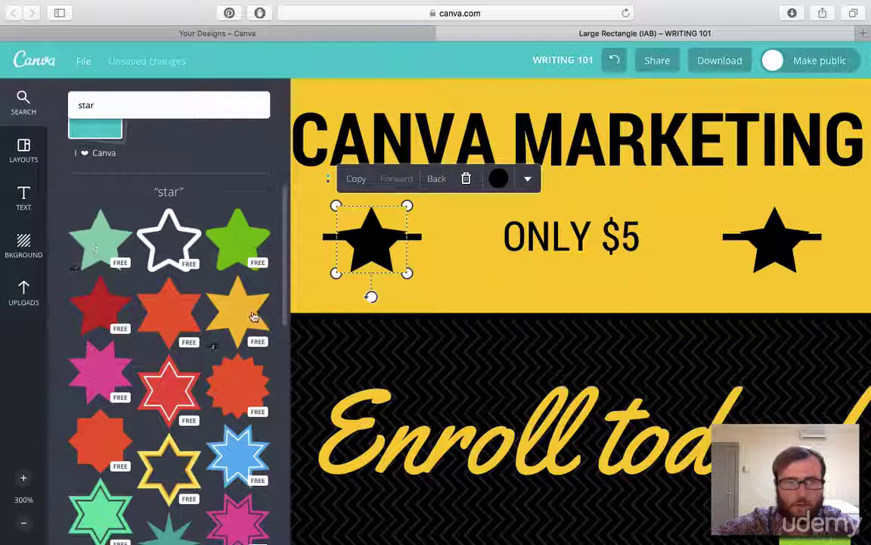
- Add the dark red square from the Shapes collection and resize it into a wide rectangle covering the ONLY $5 row
scroll(144, 174, "up", 5)
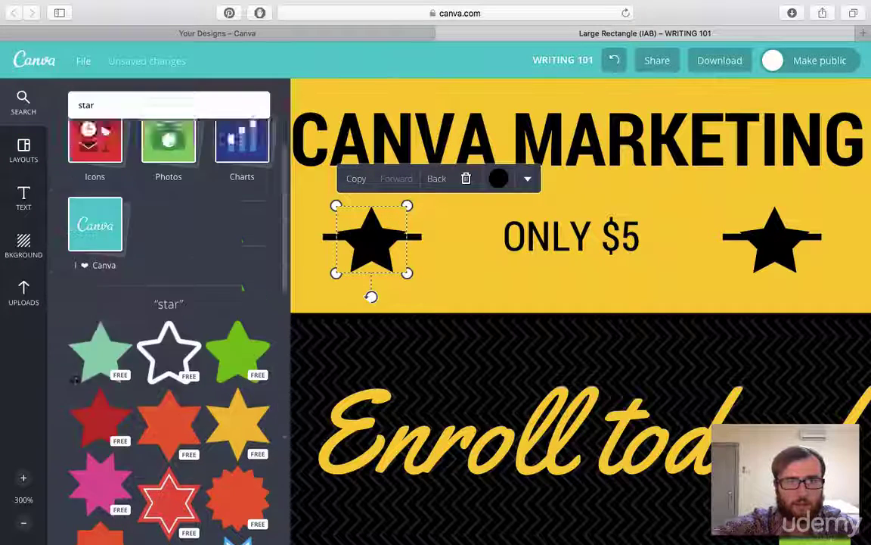
left_click(86, 257)
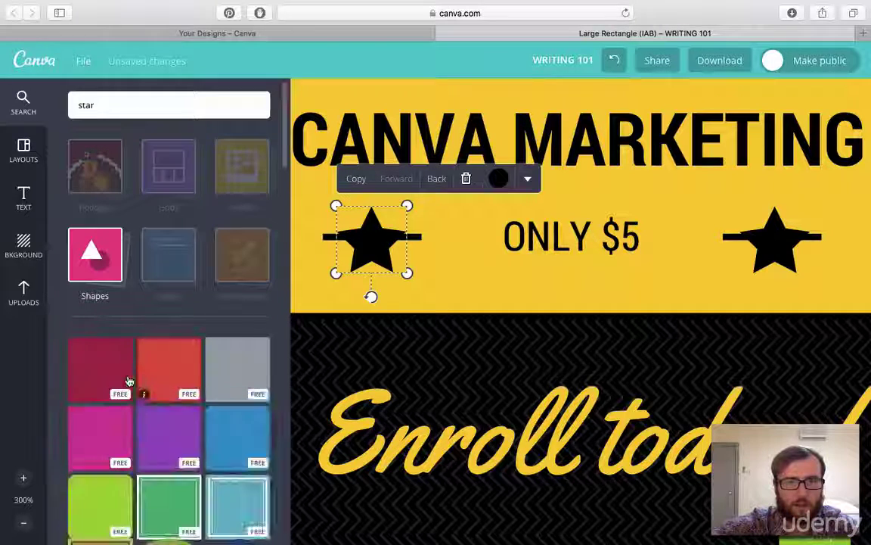
left_click_drag(106, 363, 465, 169)
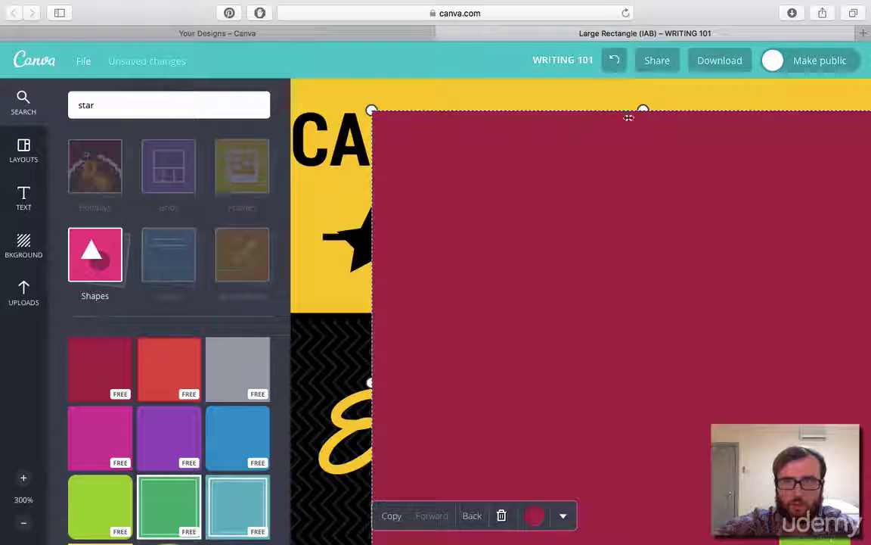
left_click_drag(628, 117, 603, 206)
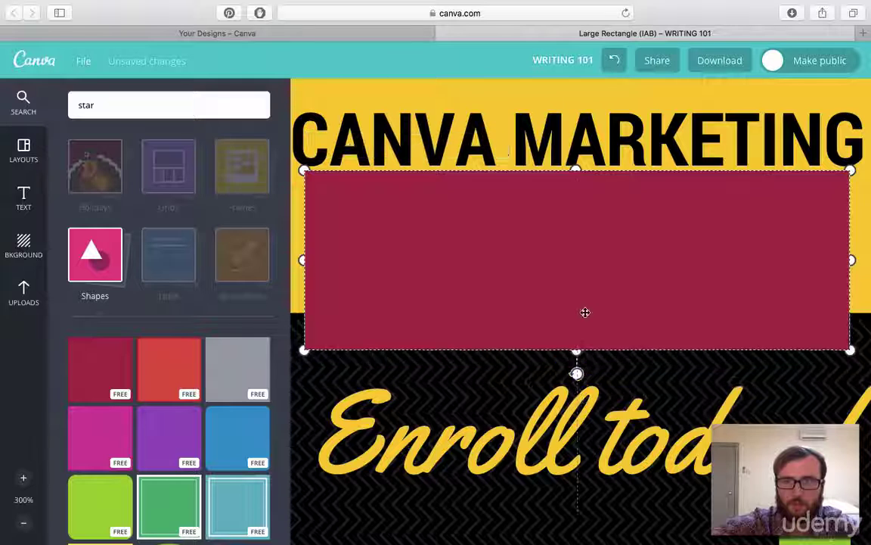
left_click_drag(576, 349, 577, 287)
mouse_move(638, 229)
left_mouse_down()
mouse_move(638, 253)
mouse_move(636, 244)
left_mouse_up()
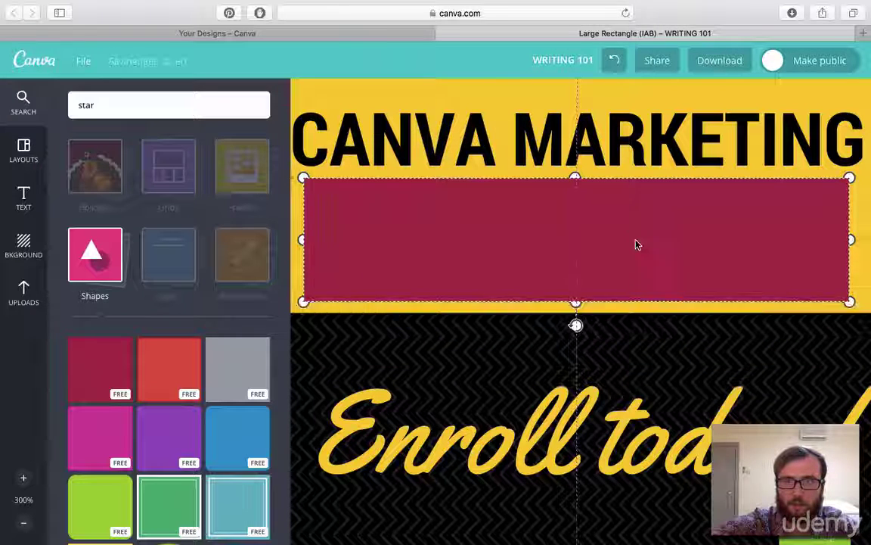
- Recolour the rectangle with the box's yellow and send it back behind the subheading text, the stars and their lines
left_click(466, 152)
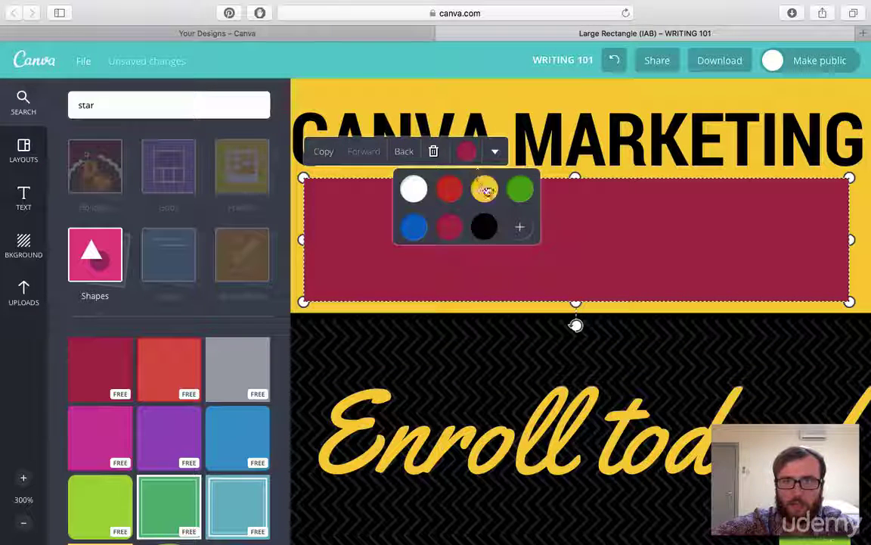
left_click(486, 190)
left_click(408, 153)
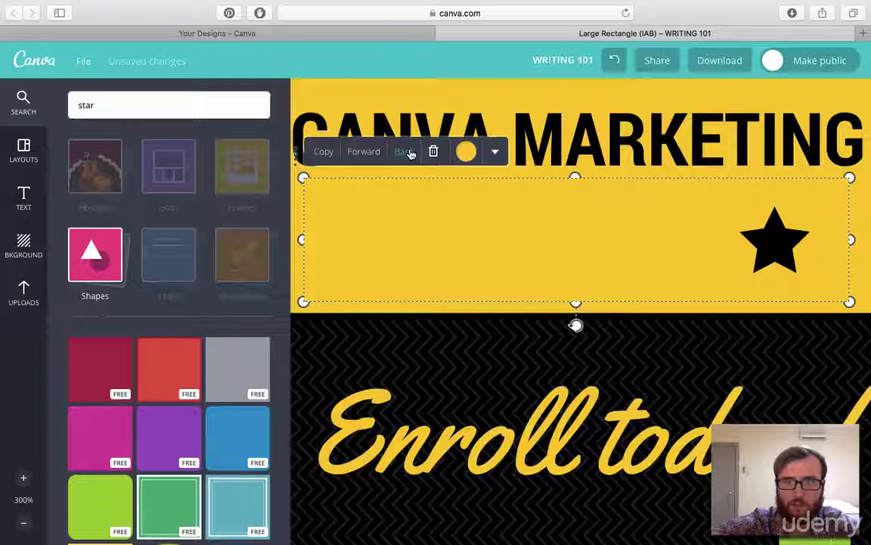
left_click(409, 153)
left_click(410, 153)
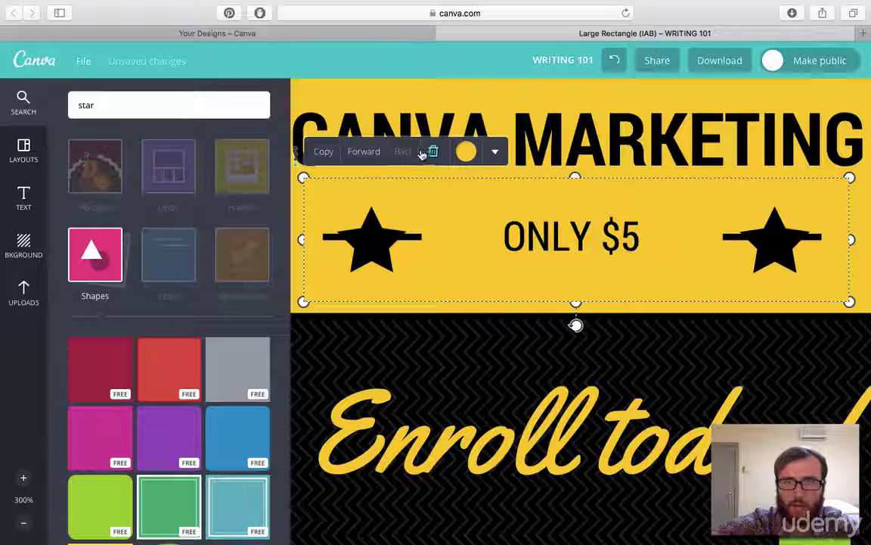
- Narrow the yellow rectangle to the left star's area, layered between star and line, and place a copy likewise behind the right star
left_click_drag(854, 239, 461, 239)
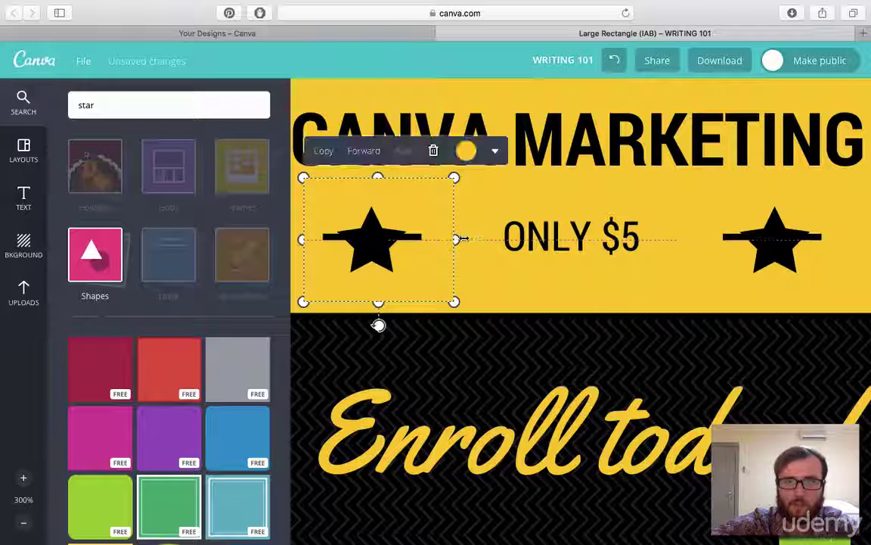
left_click(371, 153)
left_click(325, 152)
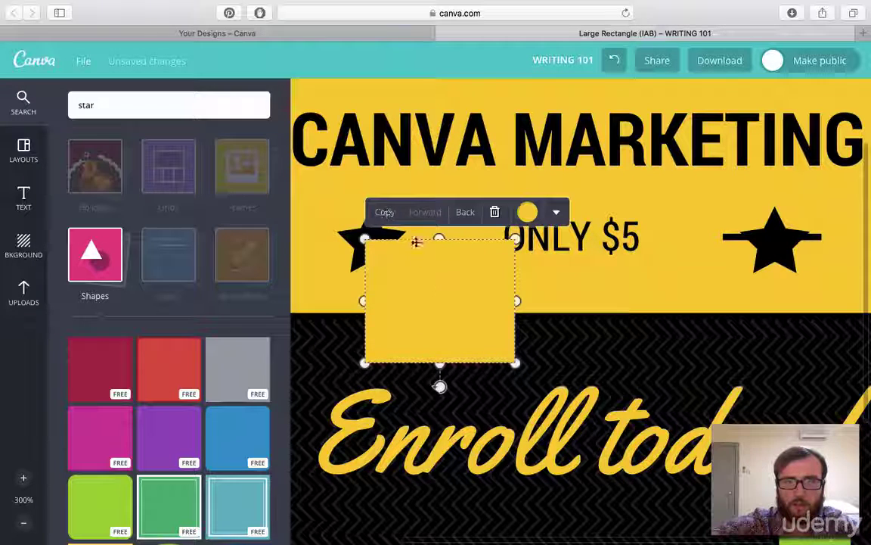
left_click_drag(415, 242, 779, 232)
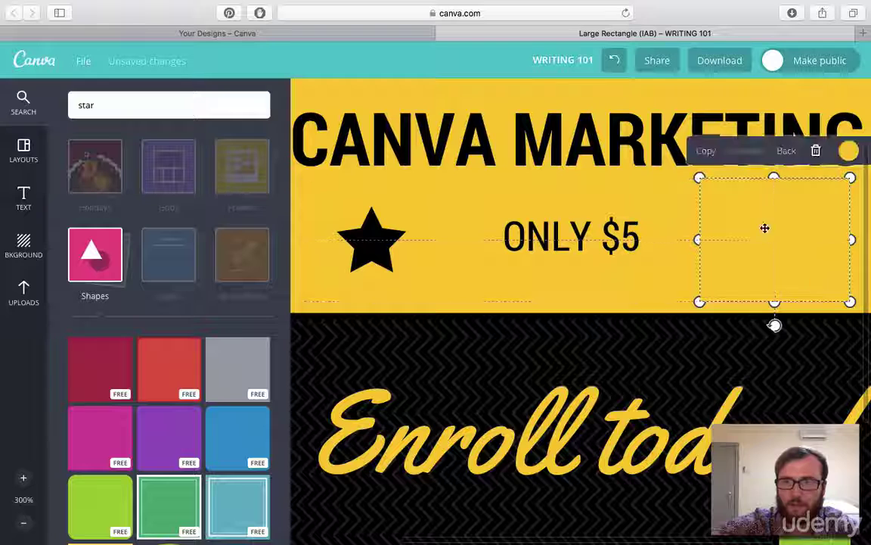
left_click(787, 151)
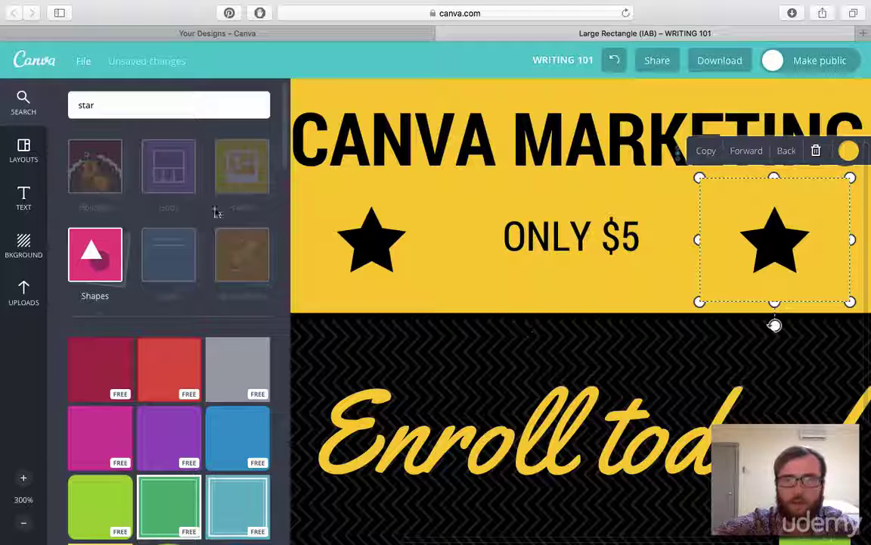
left_click(23, 522)
left_click(23, 522)
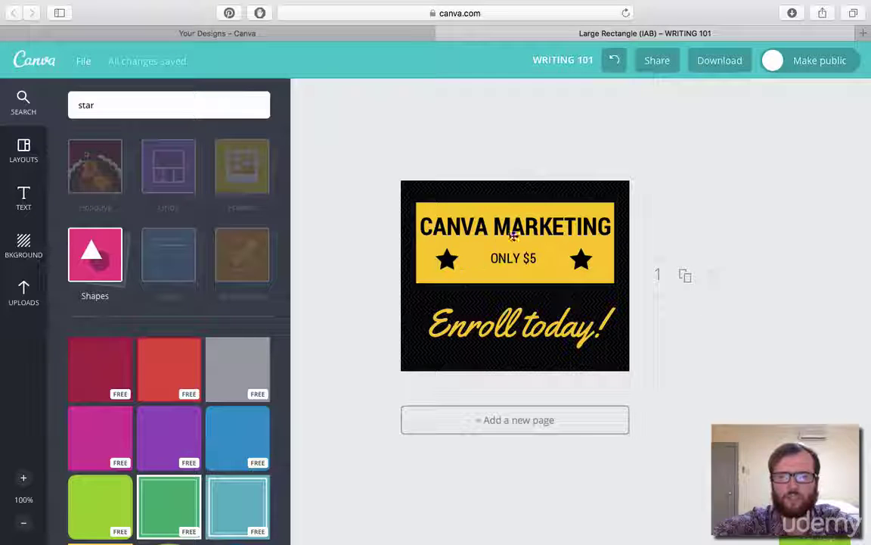
- Replace the current design with the free E-Books & Tablets layout
left_click(454, 227)
left_click(356, 236)
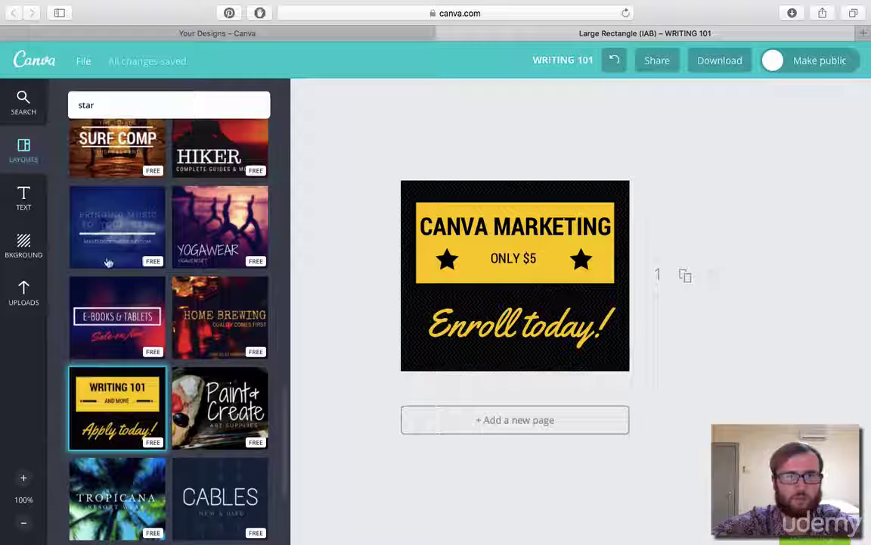
scroll(136, 265, "down", 1)
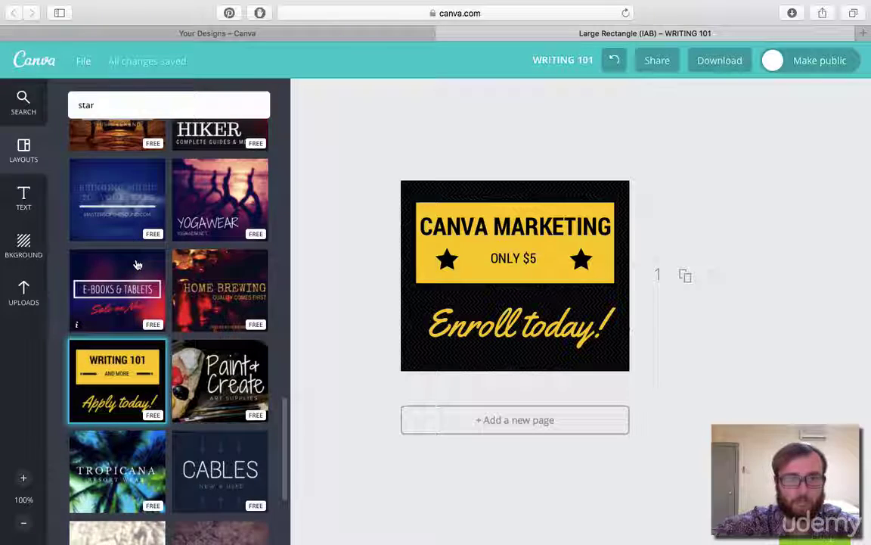
left_click(201, 431)
left_click(130, 300)
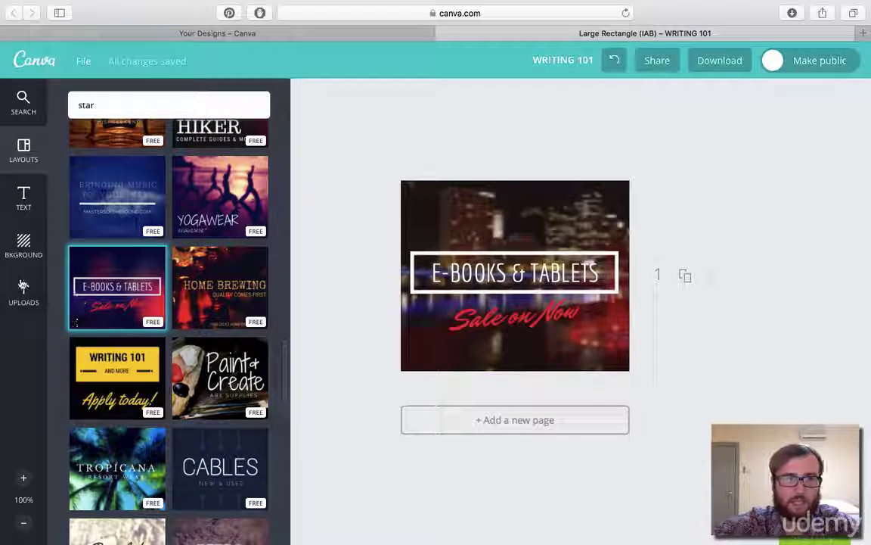
- Replace the heading text in the white frame with "CANVA MARKETING"
left_click(24, 478)
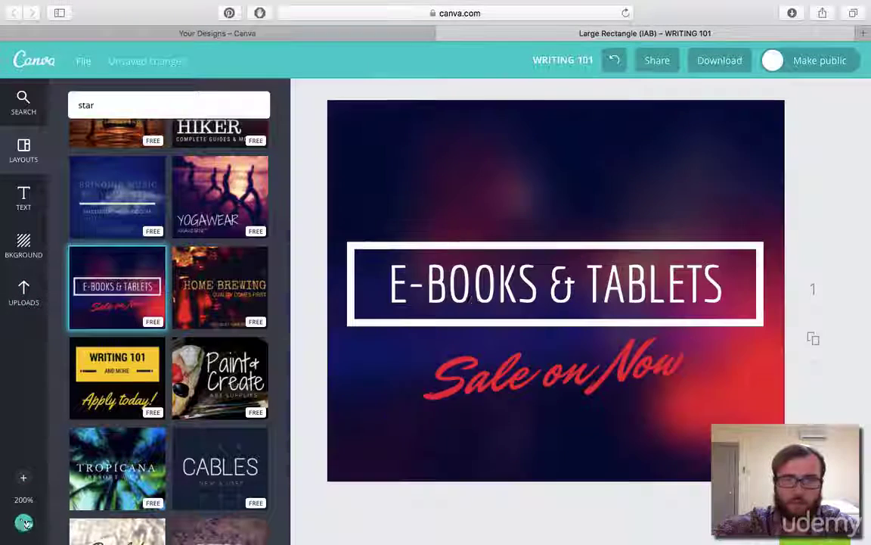
left_click(555, 303)
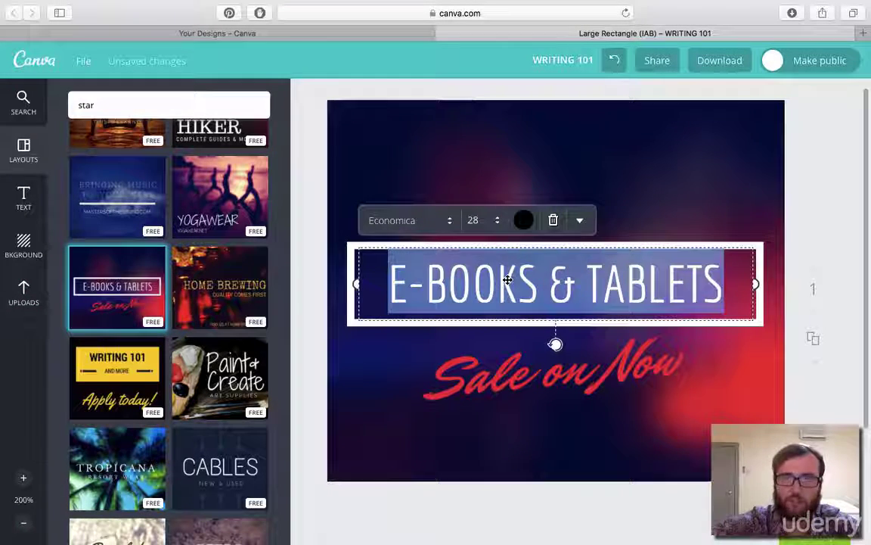
type("CANVA MARKETING")
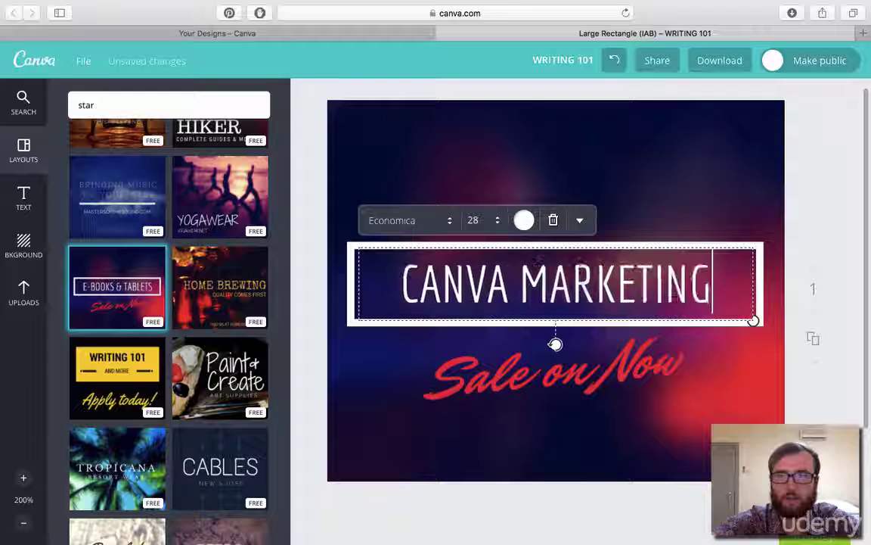
- Try a bullet between CANVA and MARKETING in the heading and remove it again
triple_click(492, 266)
left_click(520, 279)
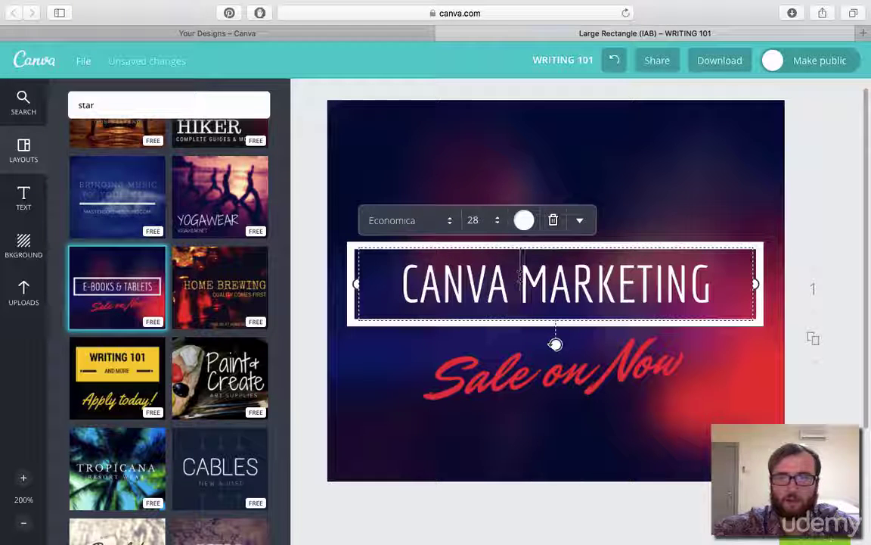
type("•")
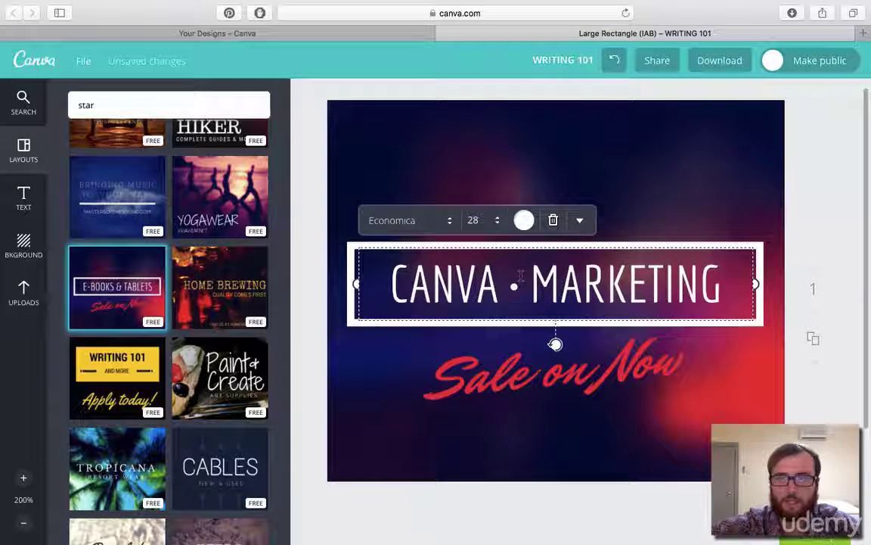
key("BackSpace")
key("BackSpace")
- Set the CANVA MARKETING heading to size 36, widen its text box to fit one line, and centre it in the white frame
double_click(558, 286)
key("super+a")
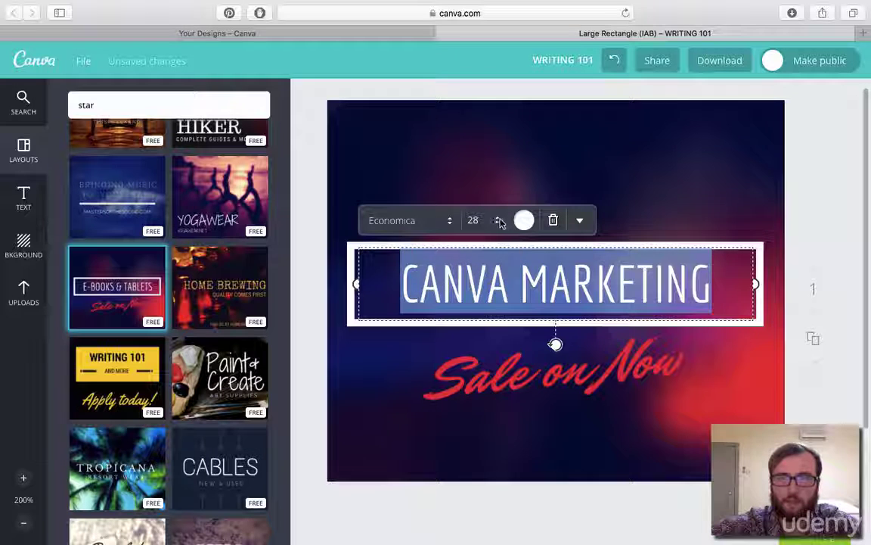
left_click(497, 220)
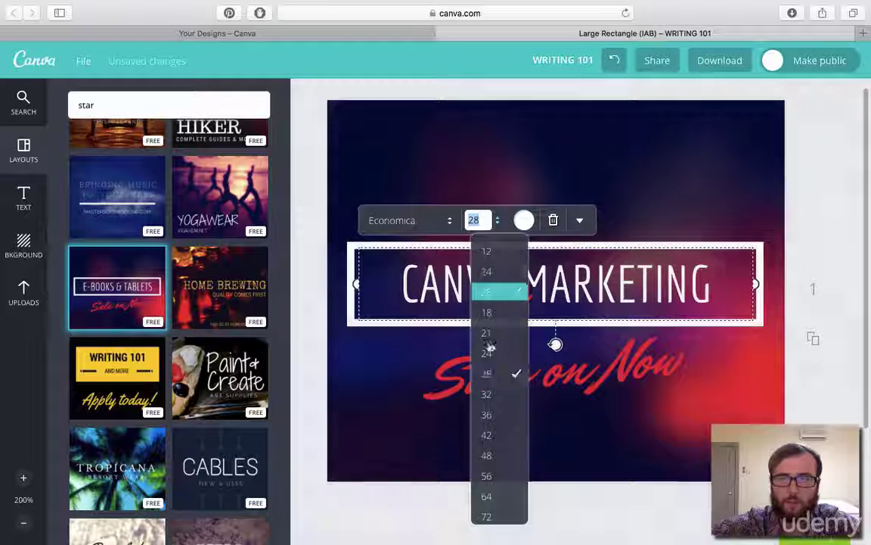
left_click(496, 420)
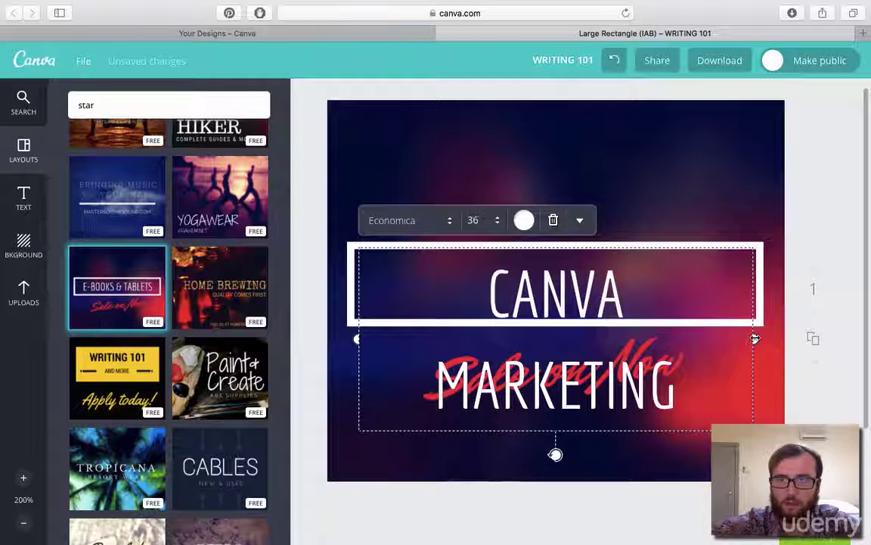
left_click_drag(755, 338, 764, 340)
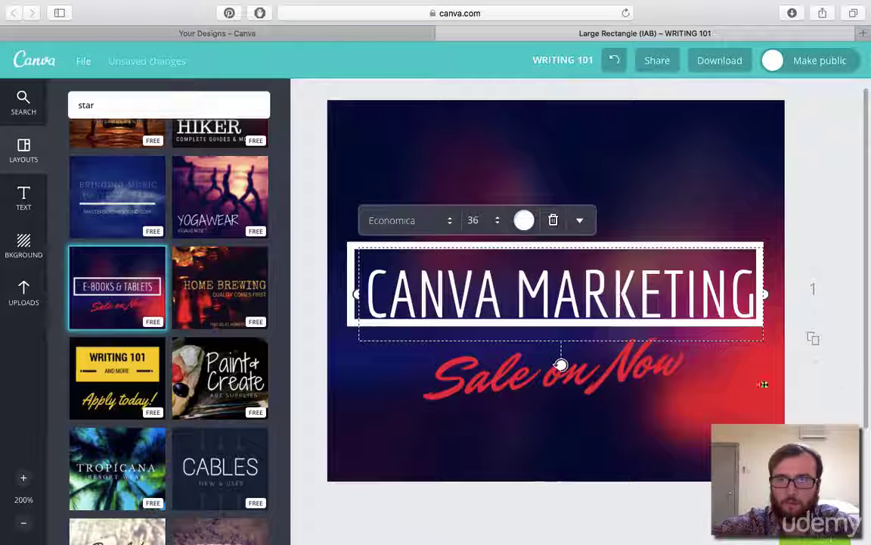
left_click_drag(657, 308, 636, 297)
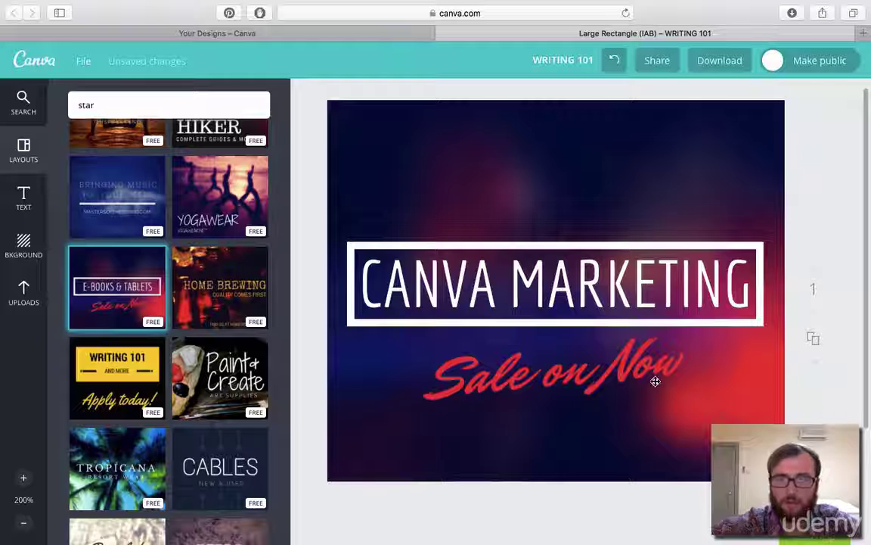
- Replace the red script text with "Enroll now!" and move it slightly lower beneath the heading frame
left_click(533, 367)
type("Enroll now!")
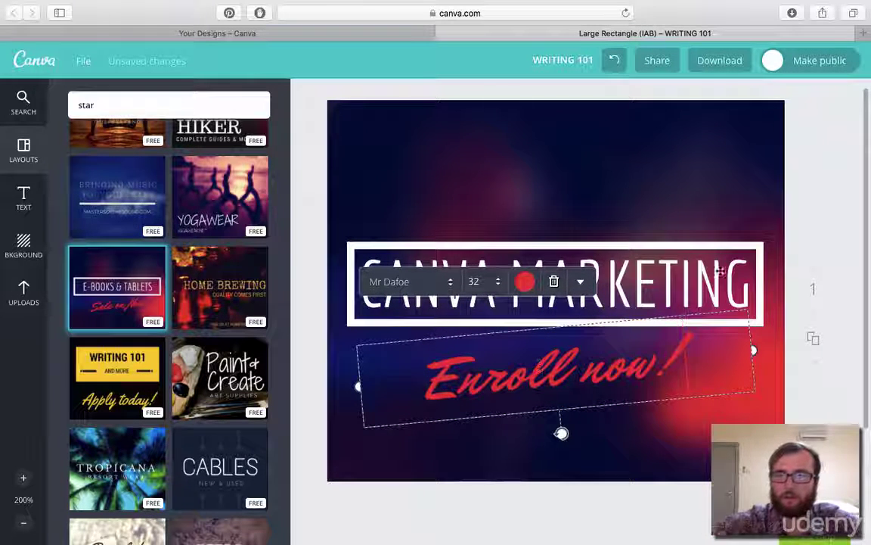
left_click(823, 220)
left_click_drag(554, 379, 552, 402)
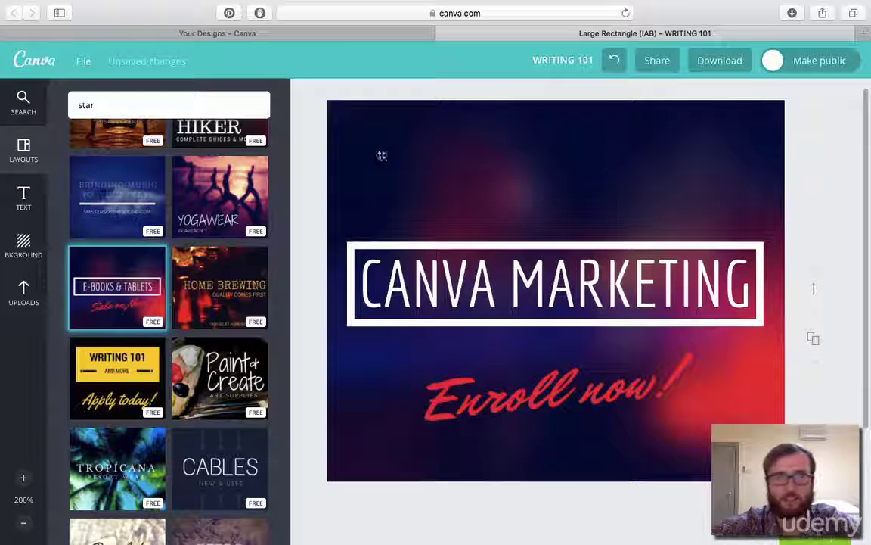
- Search the element library for "graph"
left_click(175, 109)
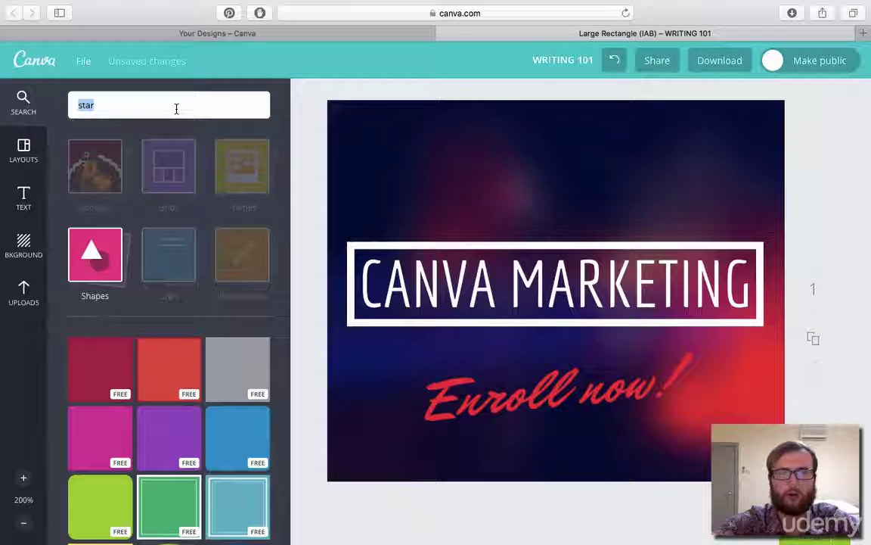
type("grpha")
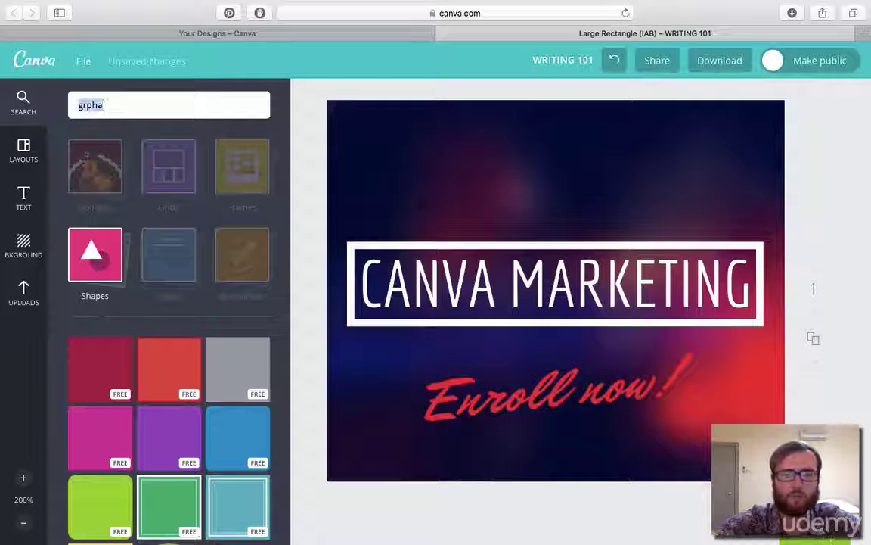
type("graph")
key("Return")
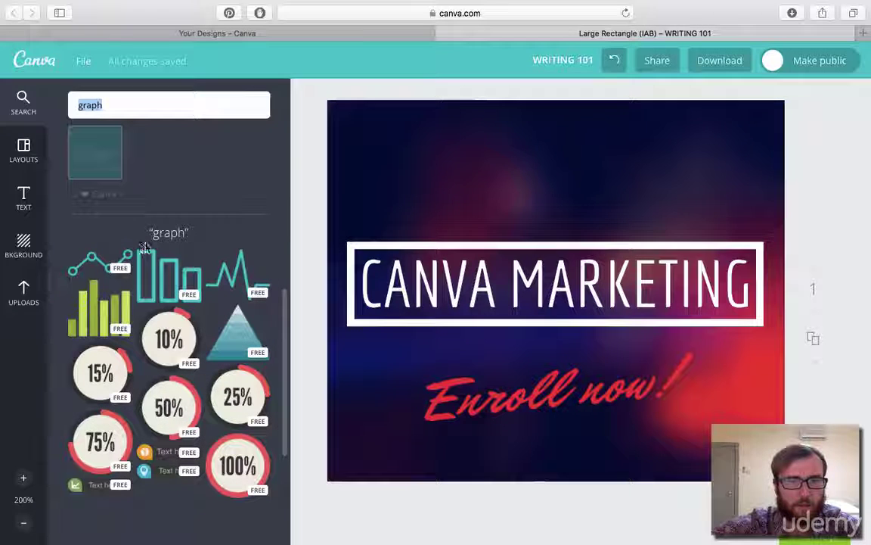
- Look through the free and paid graph results for a graphic that suits the marketing heading
scroll(99, 282, "down", 5)
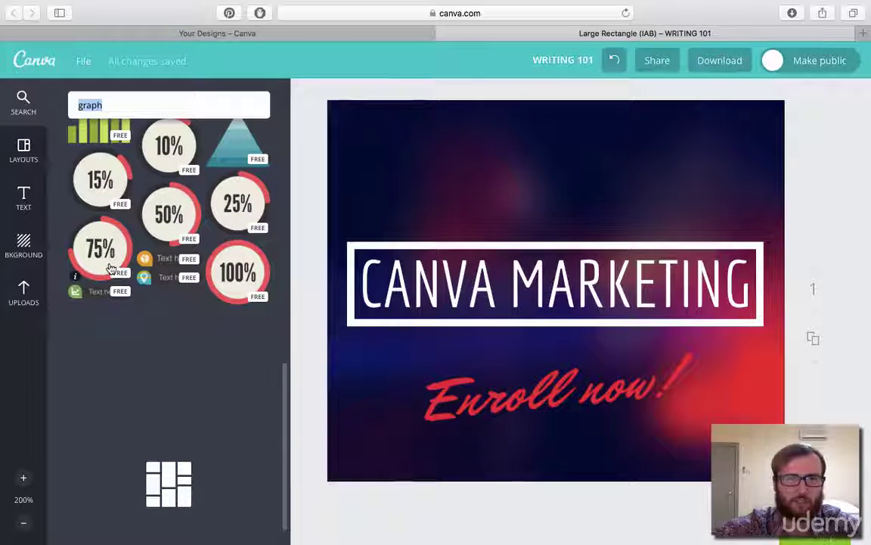
scroll(159, 276, "down", 3)
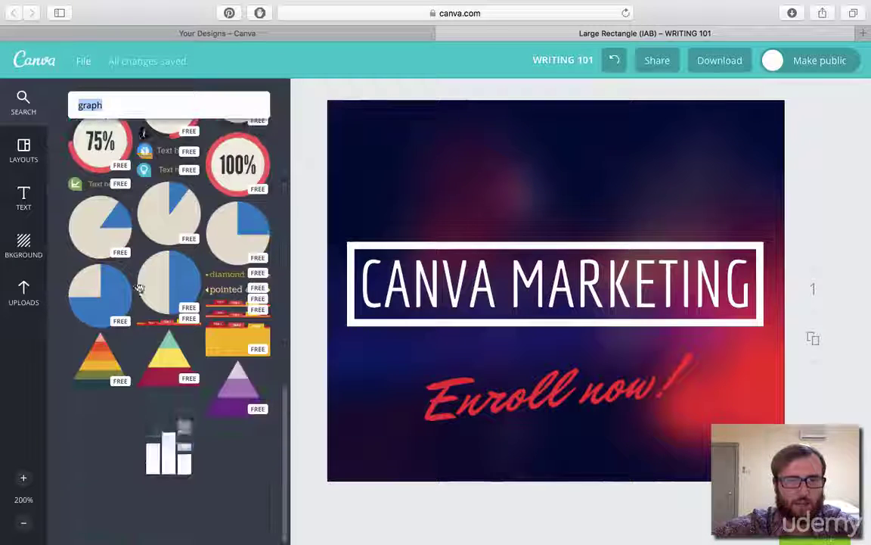
scroll(170, 284, "down", 8)
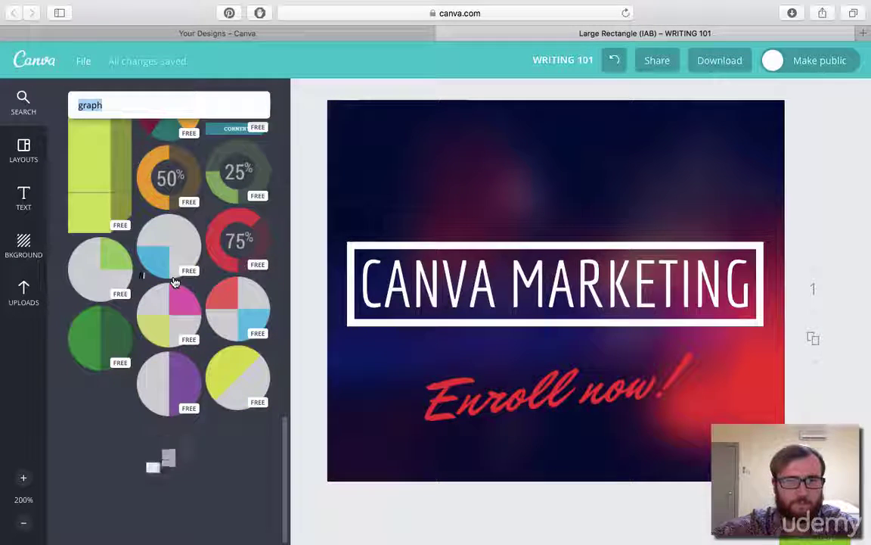
scroll(174, 282, "down", 8)
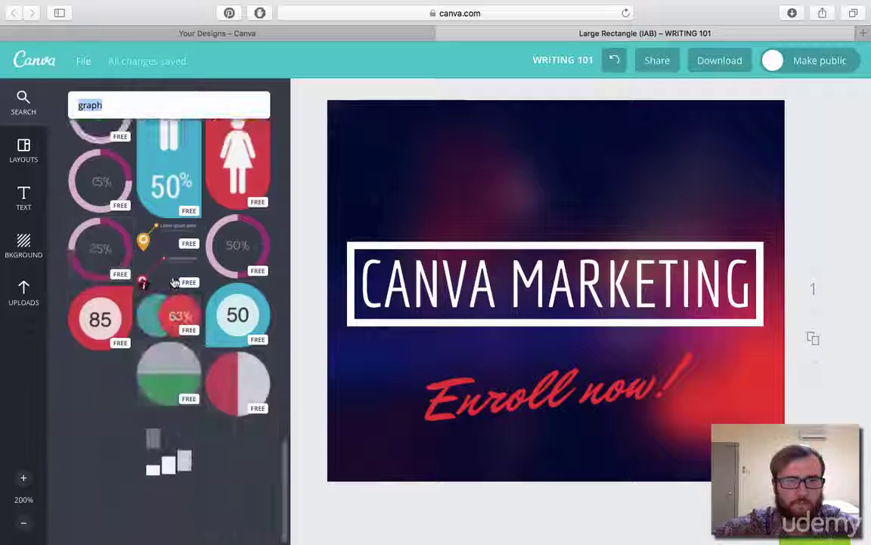
scroll(173, 281, "down", 8)
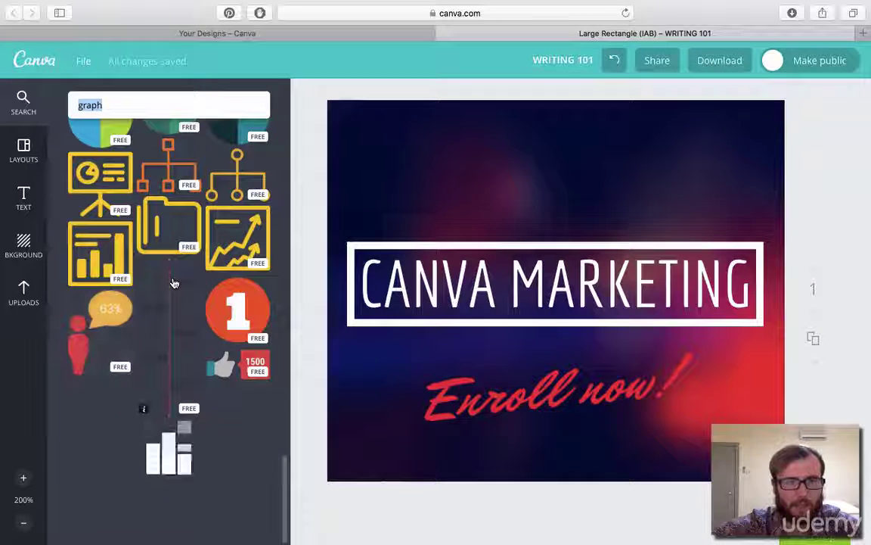
scroll(181, 281, "down", 8)
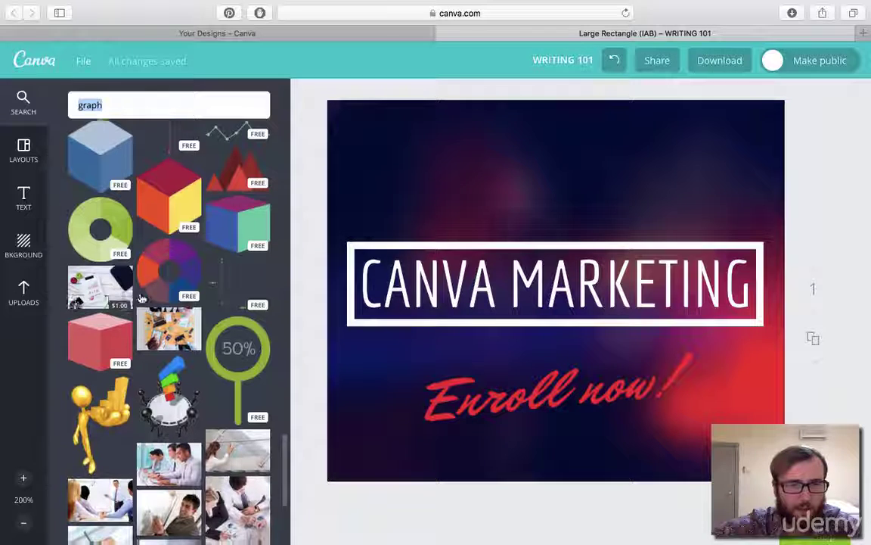
scroll(113, 296, "down", 5)
scroll(140, 300, "down", 10)
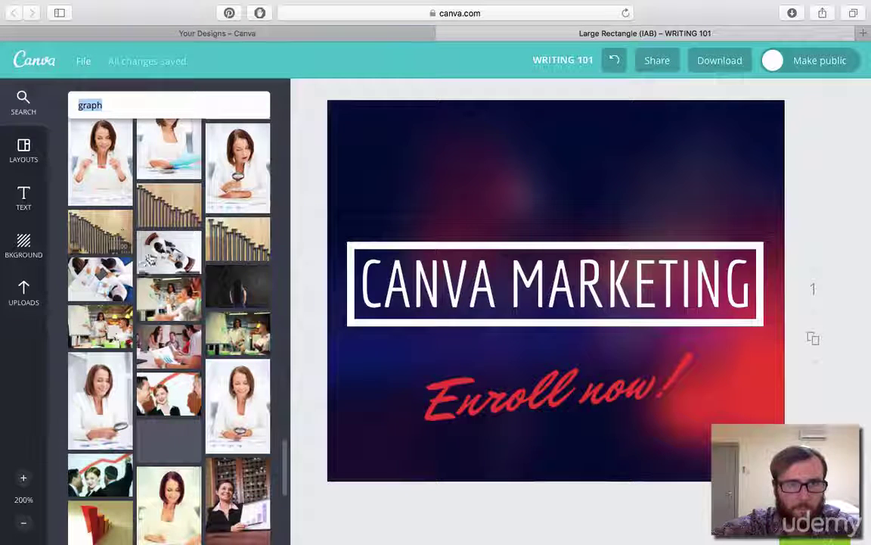
scroll(161, 268, "up", 3)
scroll(162, 270, "down", 5)
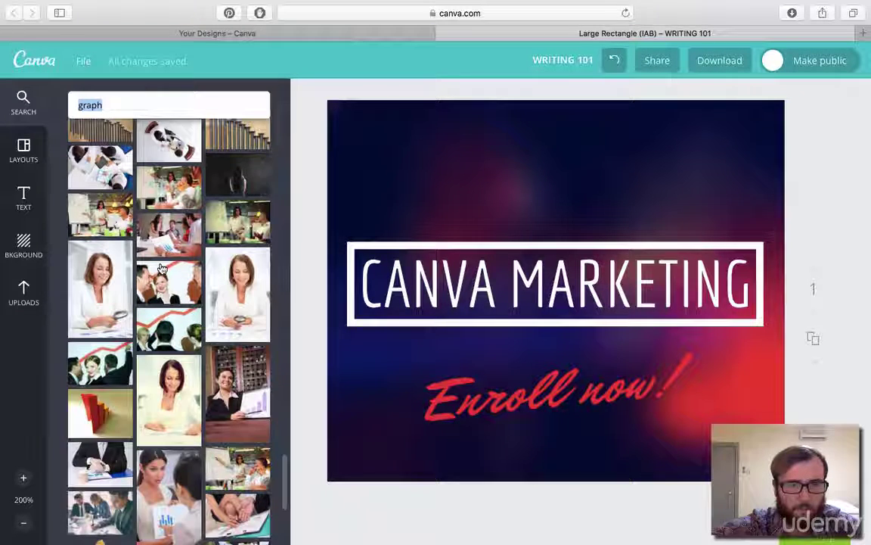
scroll(161, 270, "down", 1)
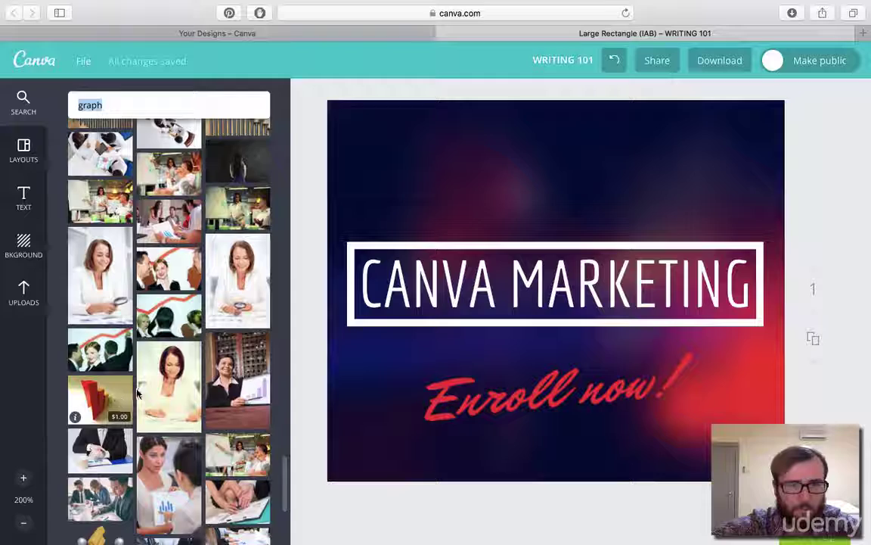
scroll(140, 382, "down", 10)
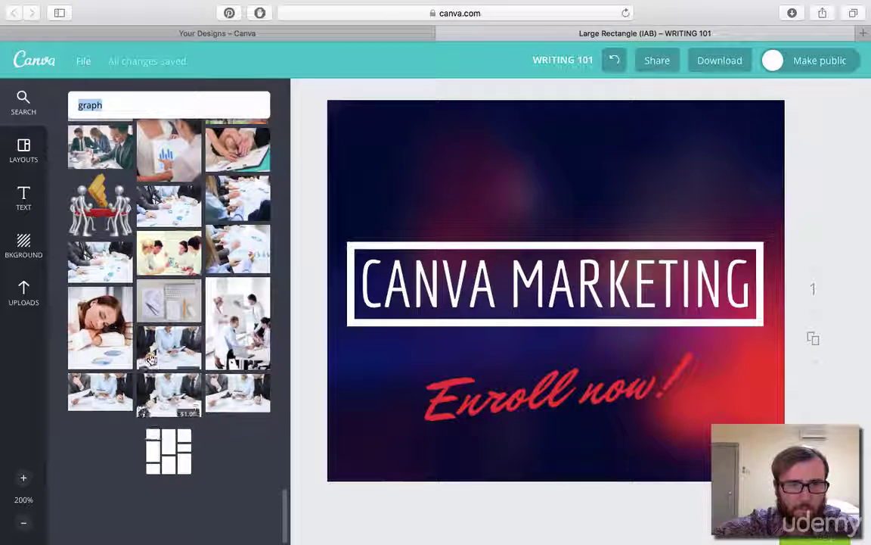
scroll(163, 337, "down", 15)
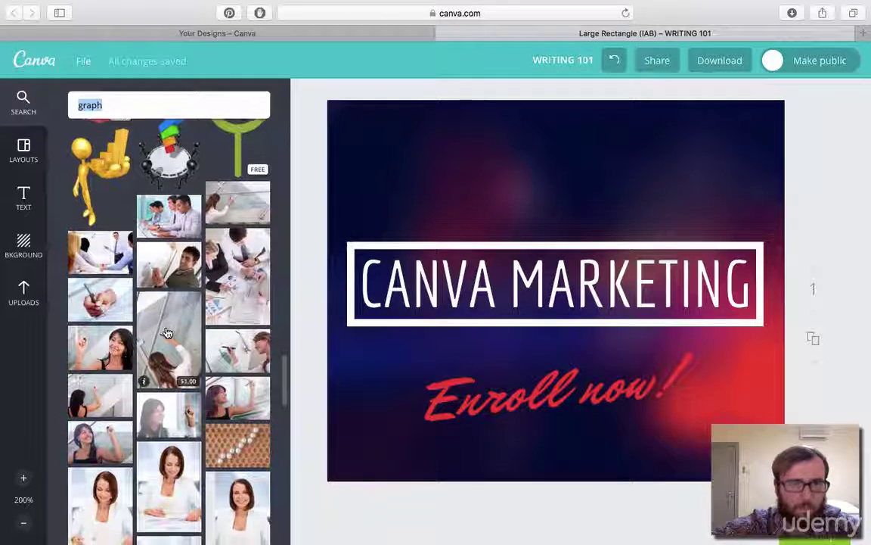
scroll(168, 332, "up", 20)
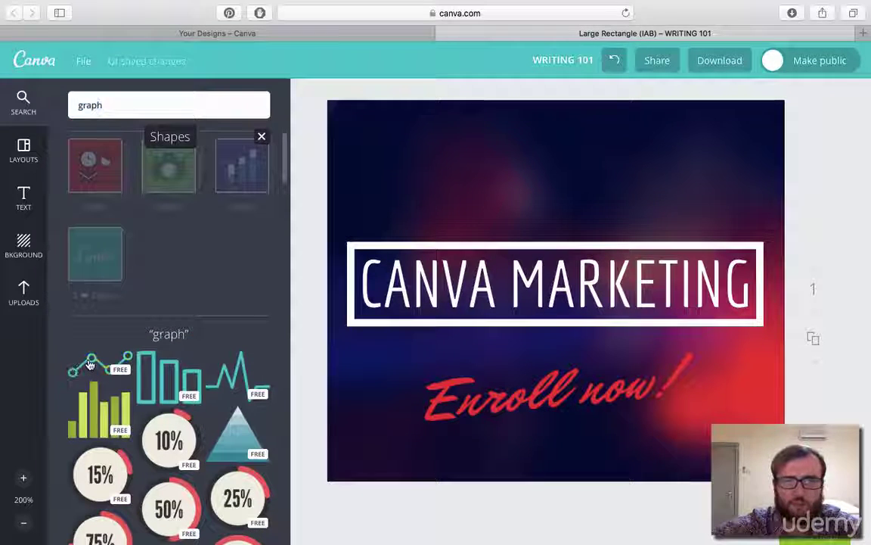
- Place the free teal line graph with circular points across the heading and send it behind the heading text and white frame
left_click(557, 273)
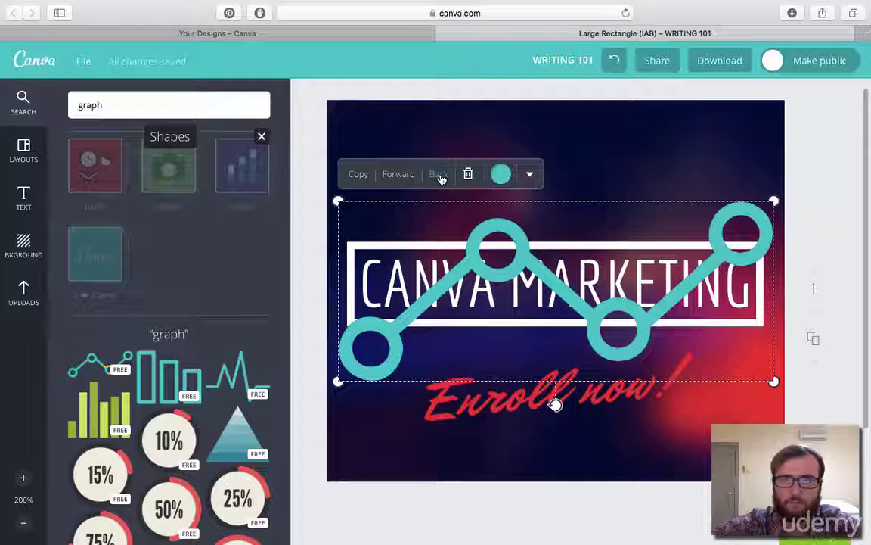
left_click(439, 175)
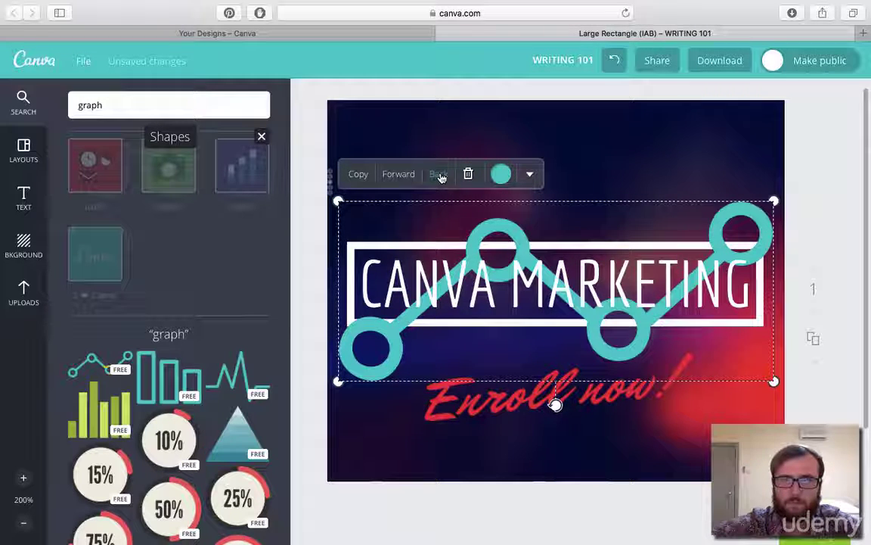
- Remove the blurred blue-and-red background image and try to apply a dark free background in its place
left_click(654, 168)
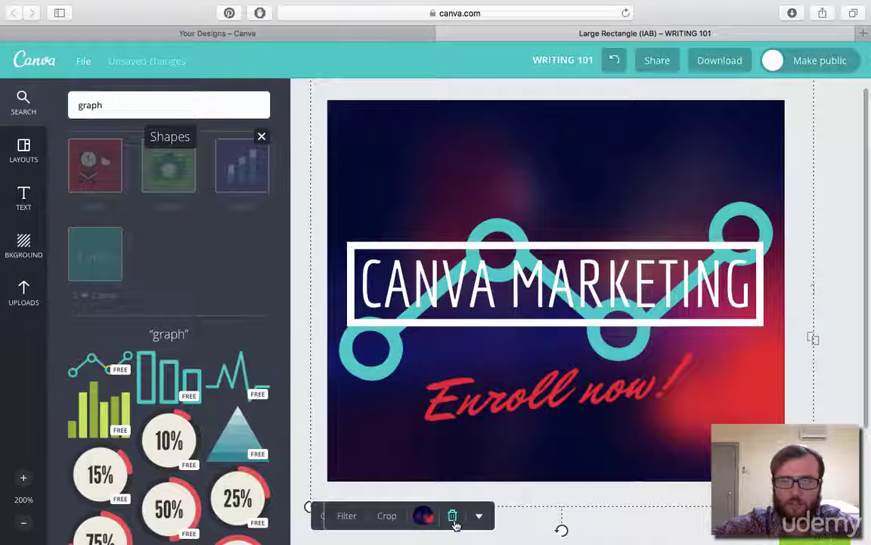
left_click(453, 516)
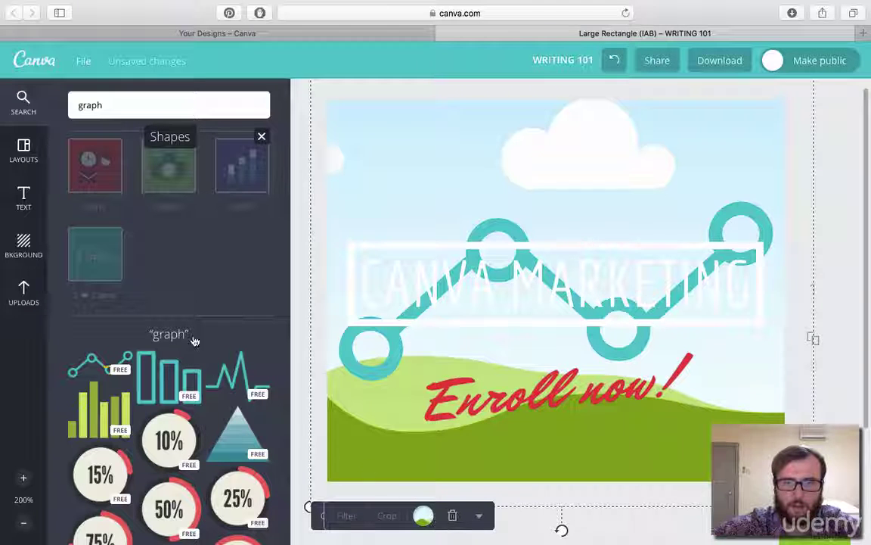
left_click(25, 246)
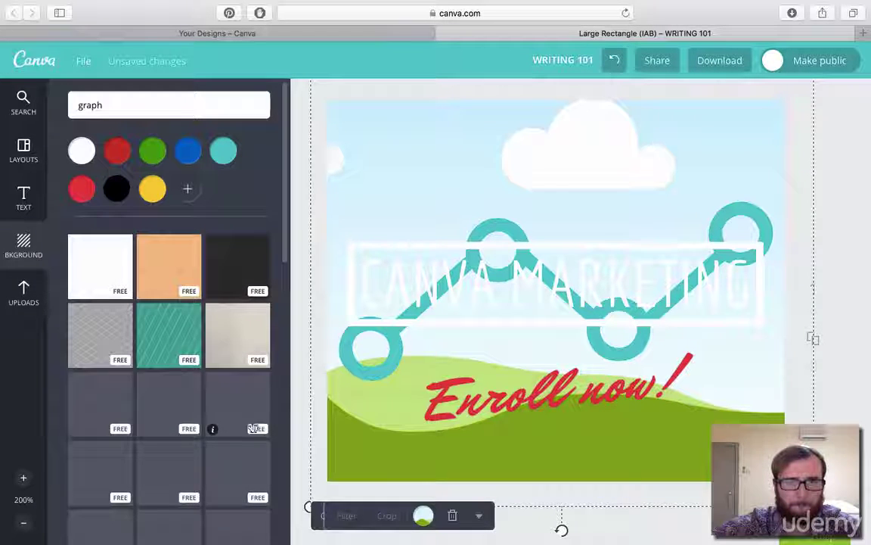
left_click(238, 469)
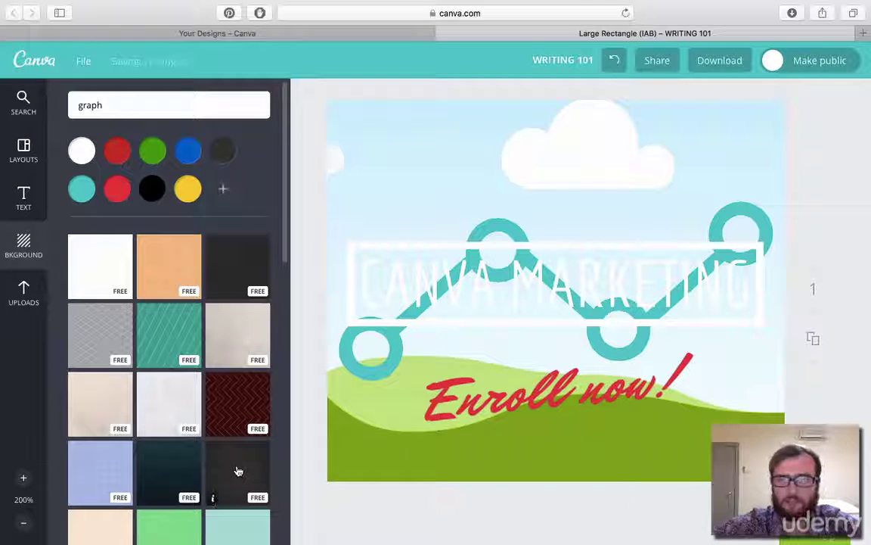
left_click_drag(234, 492, 550, 220)
left_click(525, 174)
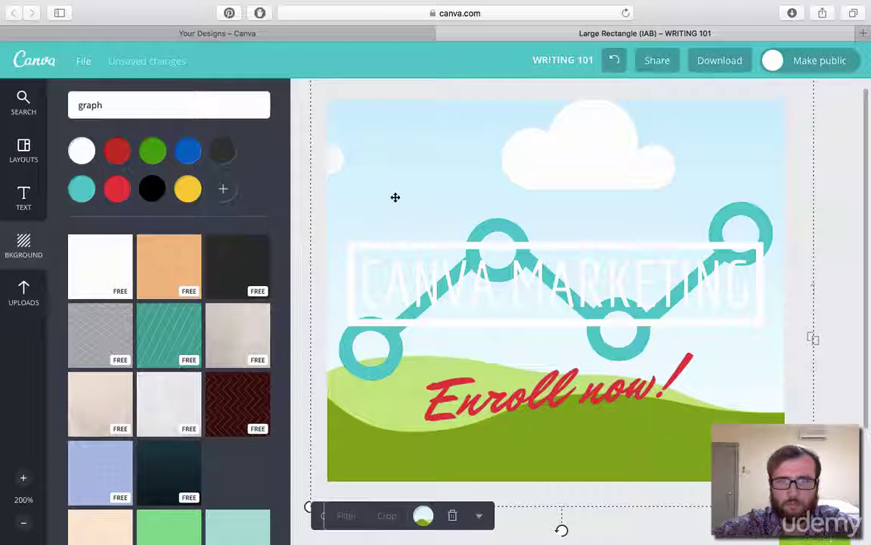
left_click(373, 277)
left_click(599, 165)
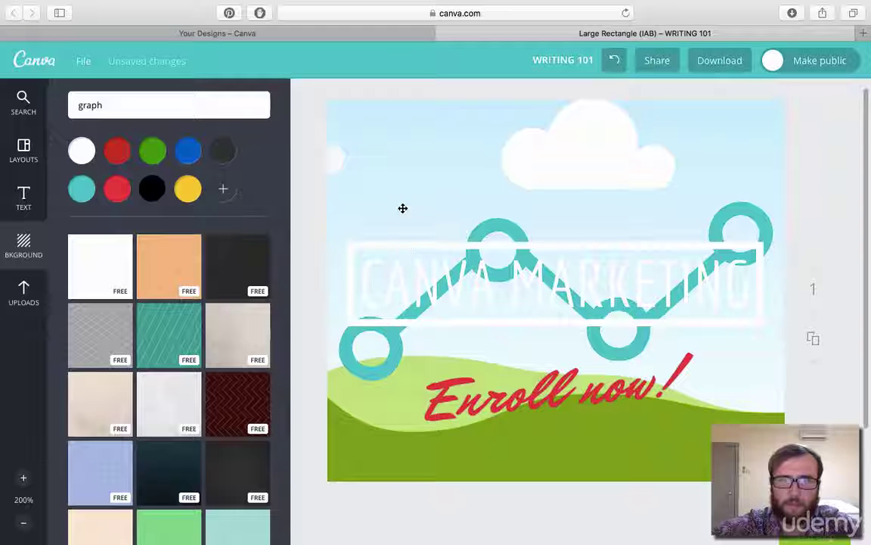
left_click(397, 182)
- Search the library for "gradient" and apply the free dark grey image as the design's background
left_click(118, 107)
type("graph")
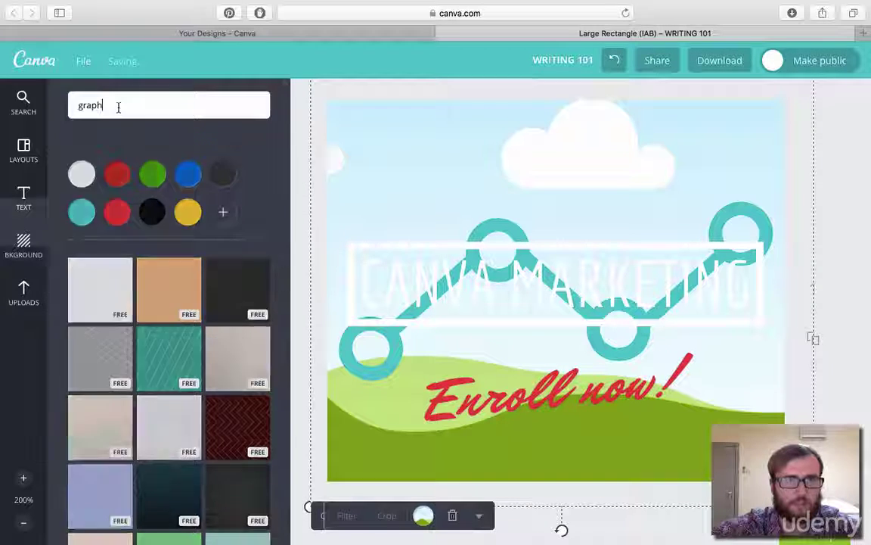
key("Return")
type("gradient")
key("Return")
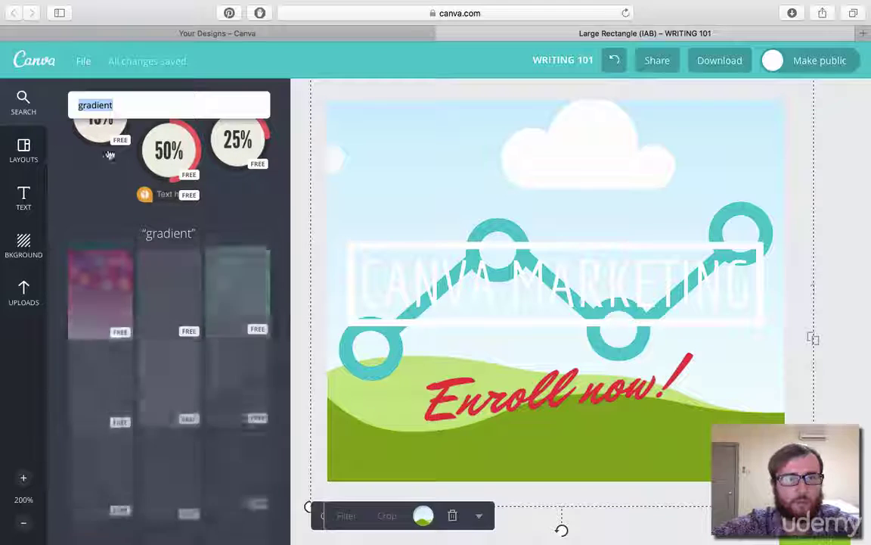
scroll(188, 291, "down", 4)
scroll(188, 291, "down", 2)
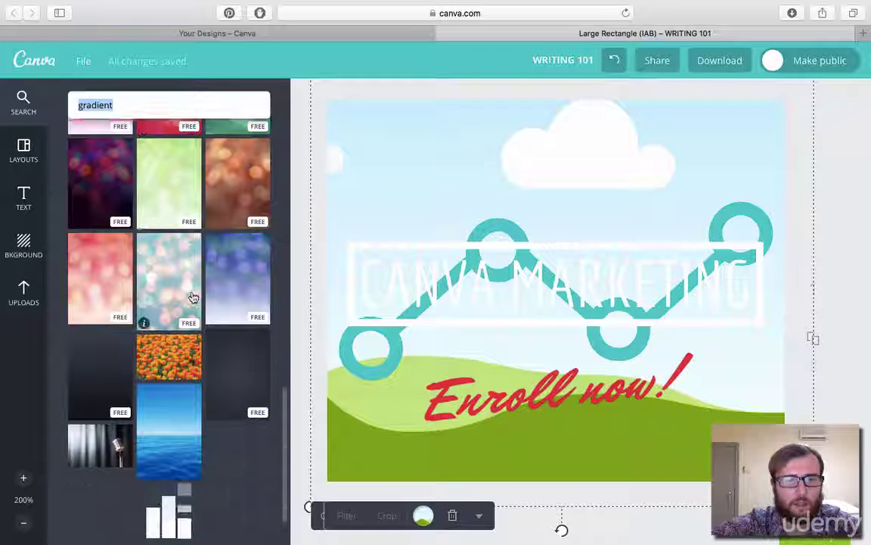
left_click(239, 371)
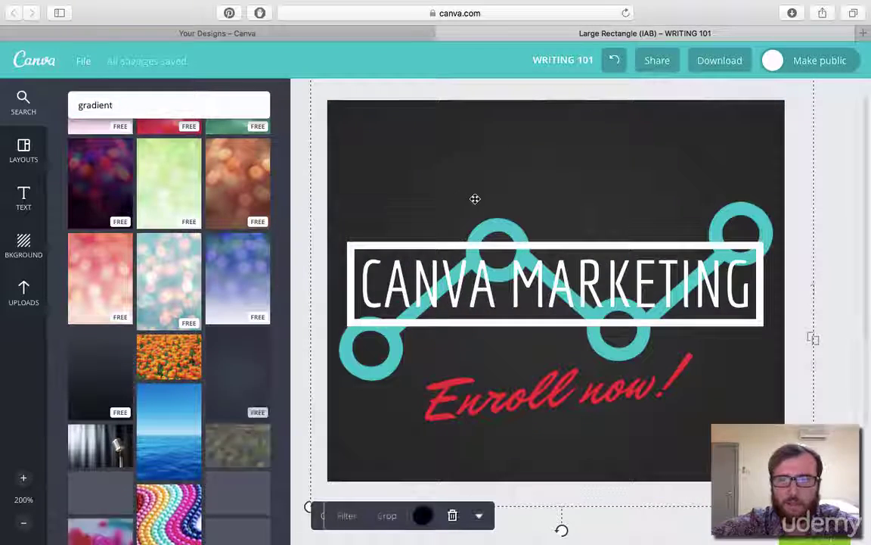
left_click(848, 297)
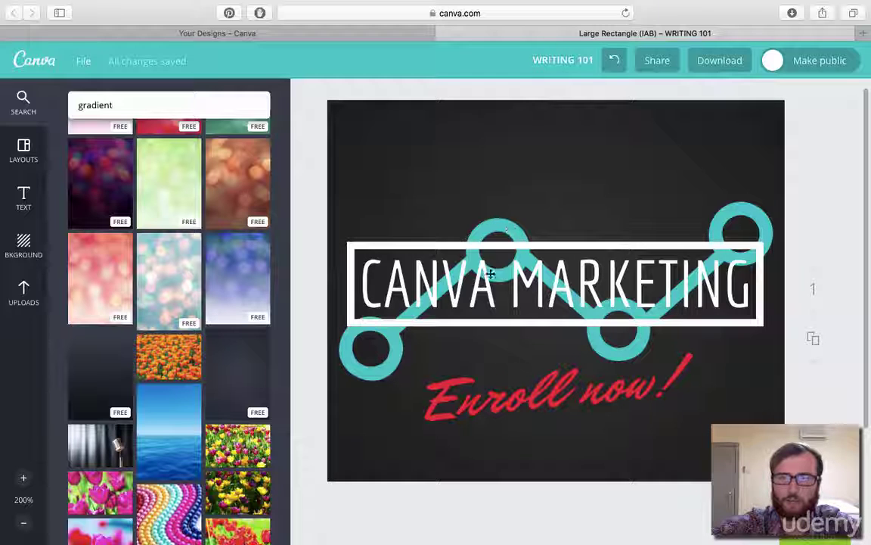
- Reduce the teal line graph's opacity to roughly half and move the red "Enroll now!" text slightly lower
left_click(486, 228)
left_click(530, 174)
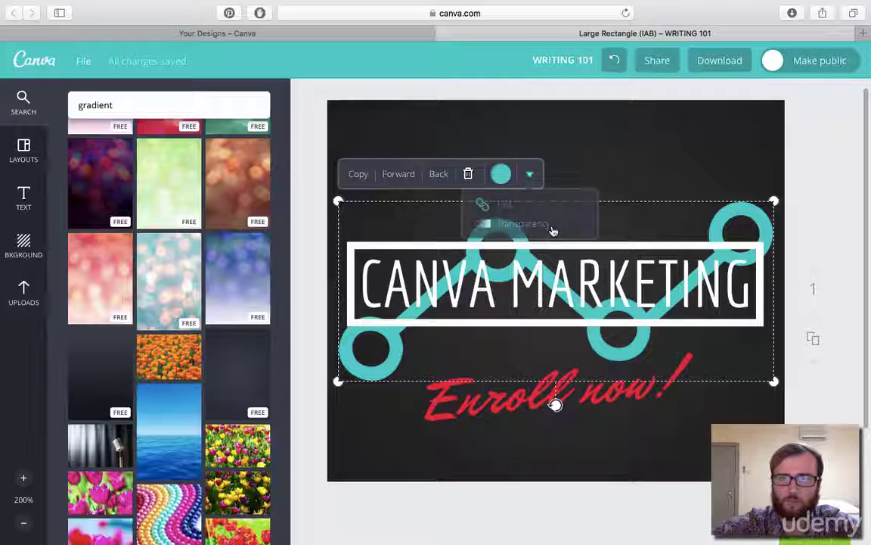
left_click(538, 226)
left_click_drag(594, 207, 560, 210)
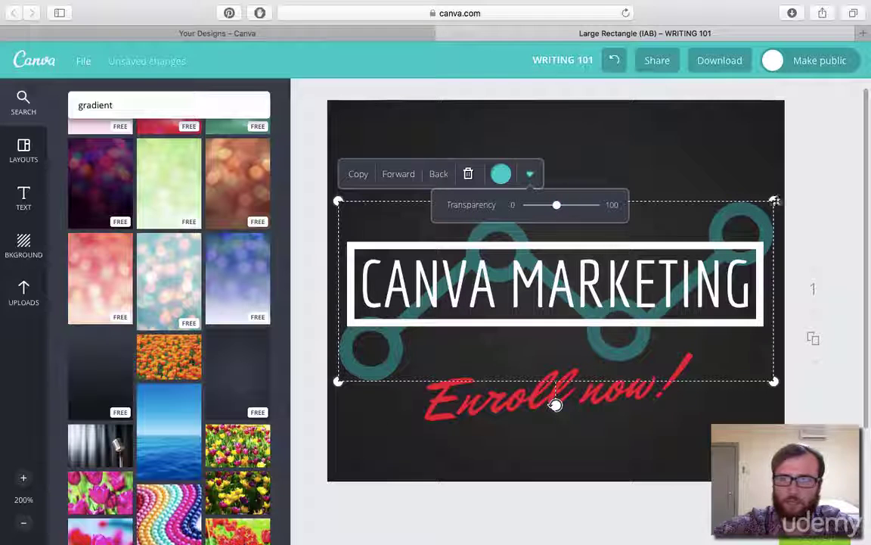
left_click(805, 201)
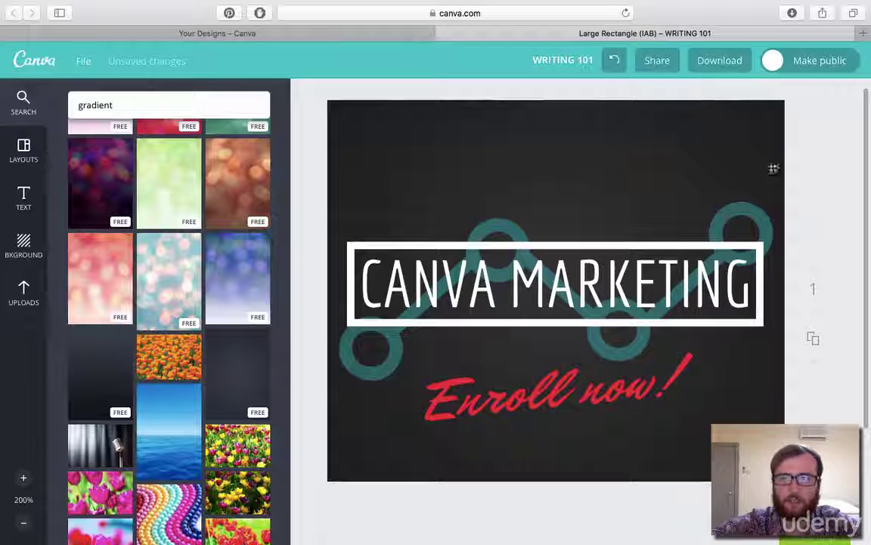
left_click_drag(532, 408, 530, 412)
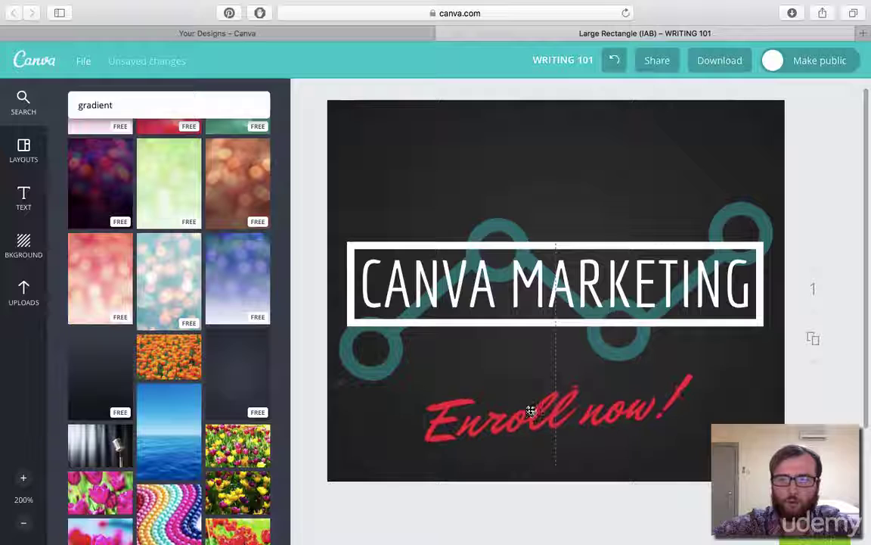
- Try to shift the line graph, heading and "Enroll now!" text higher together, with the white frame realigned around the heading
left_click(493, 233)
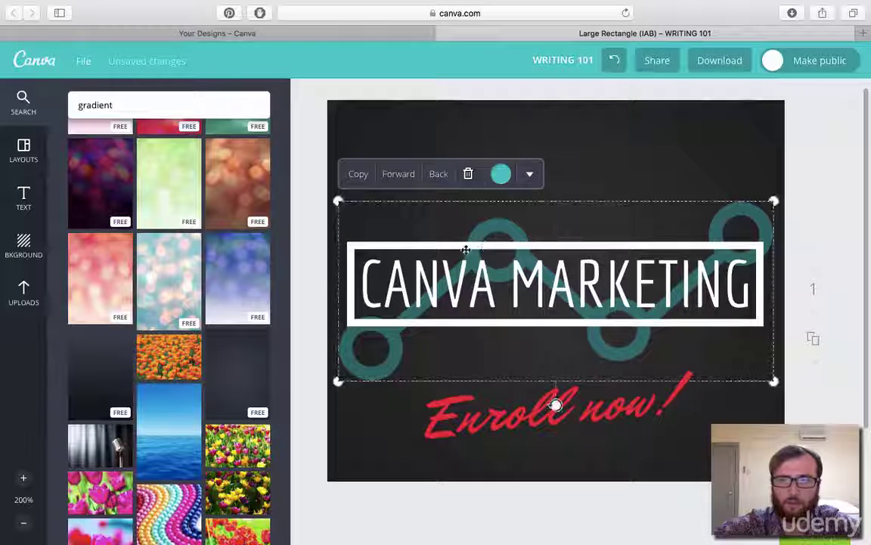
left_click(514, 302, "shift")
left_click(531, 402, "shift")
left_click_drag(558, 401, 556, 364)
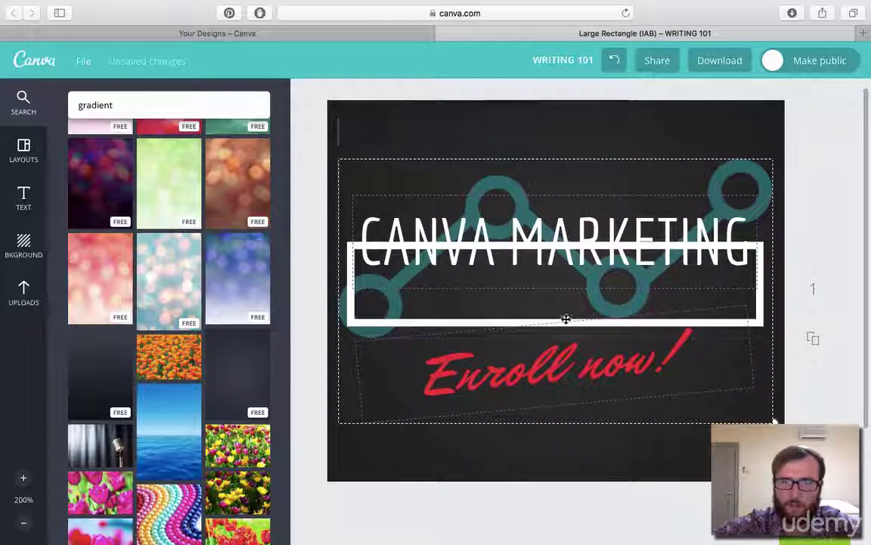
left_click(844, 262)
left_click(674, 325)
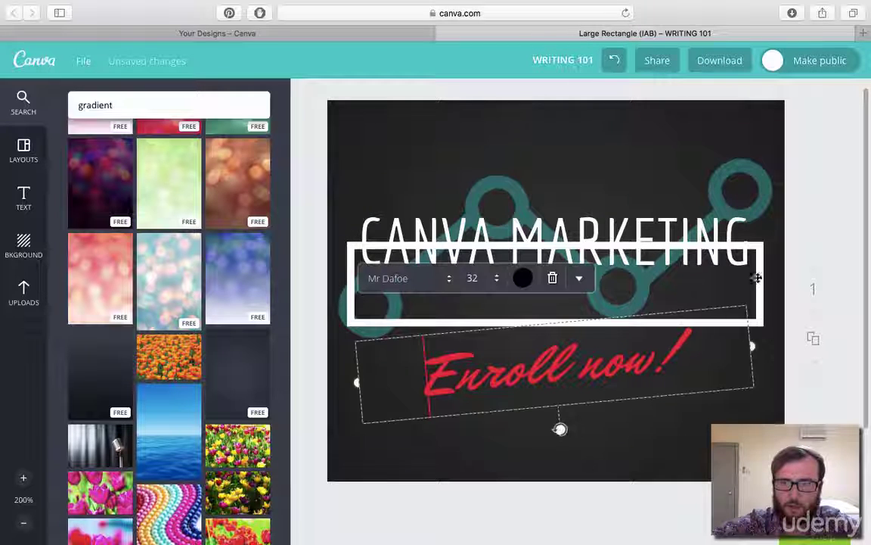
left_click_drag(755, 278, 769, 233)
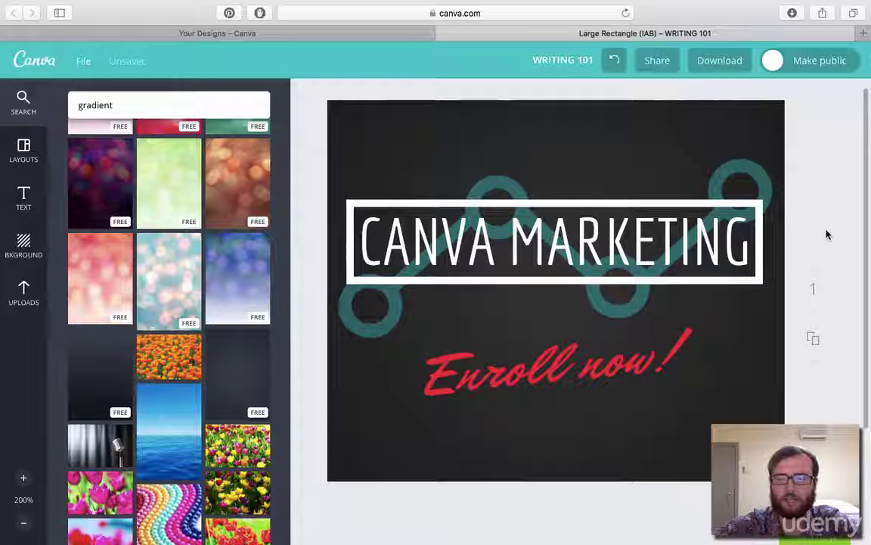
- Undo the upward moves of the white frame and of the graph and text group
key("super+z")
key("super+z")
left_click(847, 208)
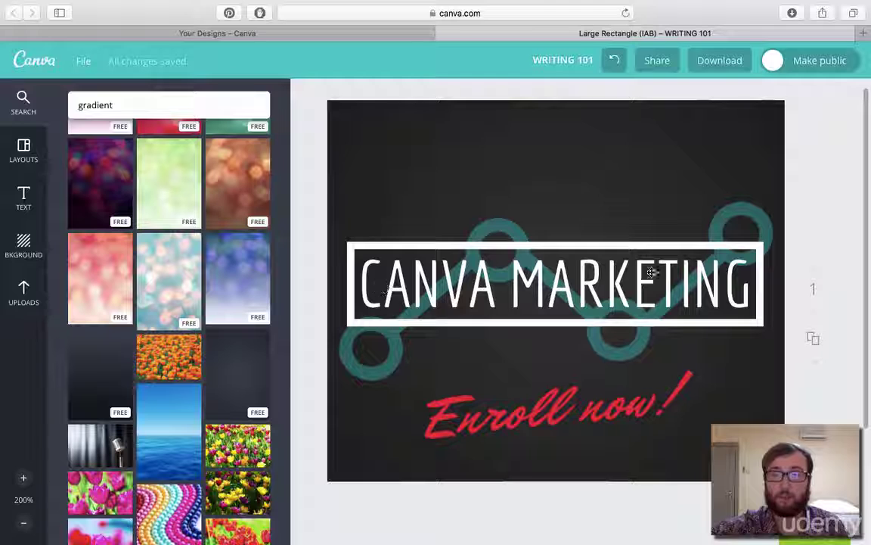
double_click(482, 279)
left_click(837, 220)
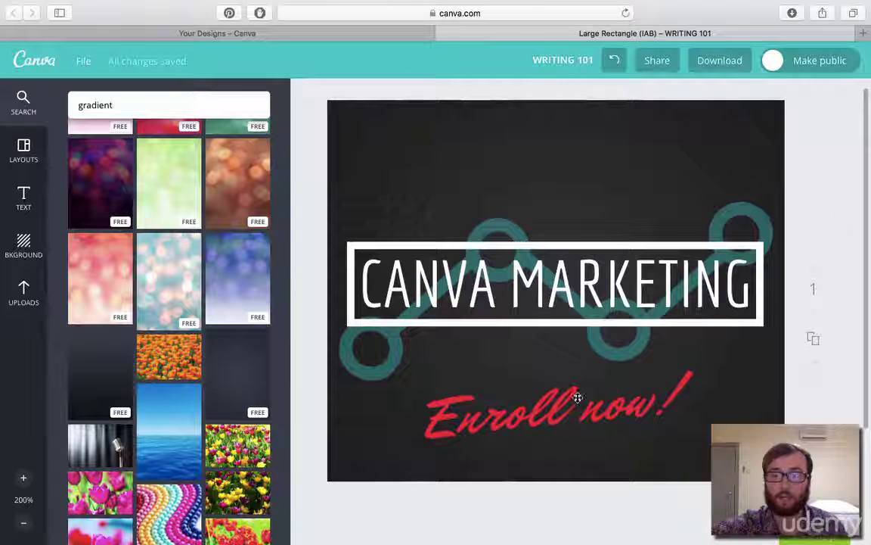
double_click(578, 397)
left_click(811, 233)
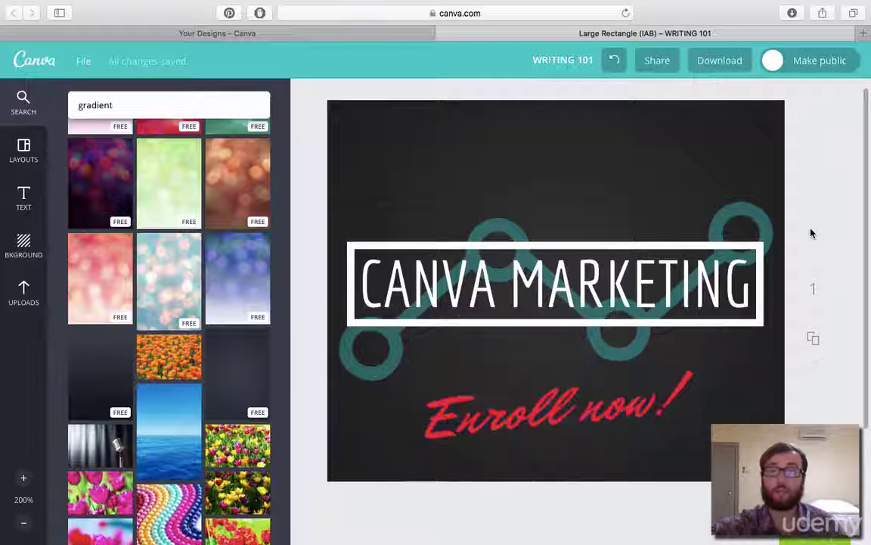